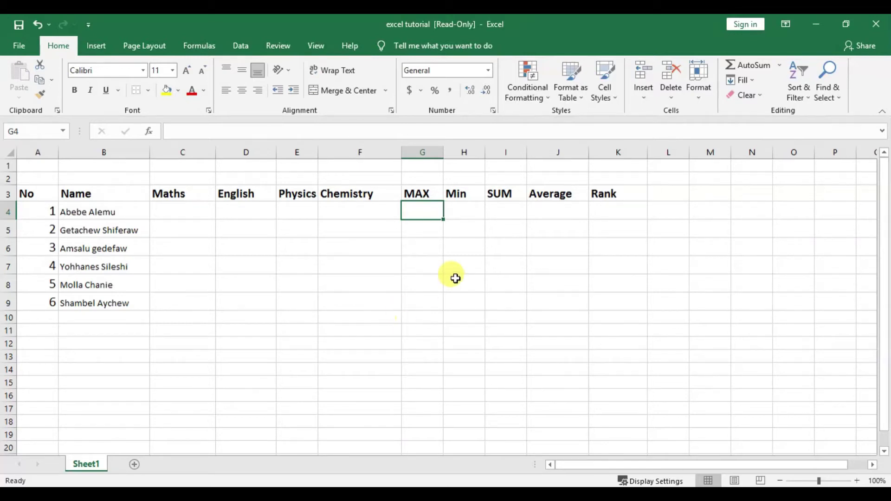
- Review the empty MAX, Min, SUM, Average and Rank cells in the first student's row
{"action": "left_click", "coordinate": [460, 212]}
{"action": "left_click", "coordinate": [419, 217]}
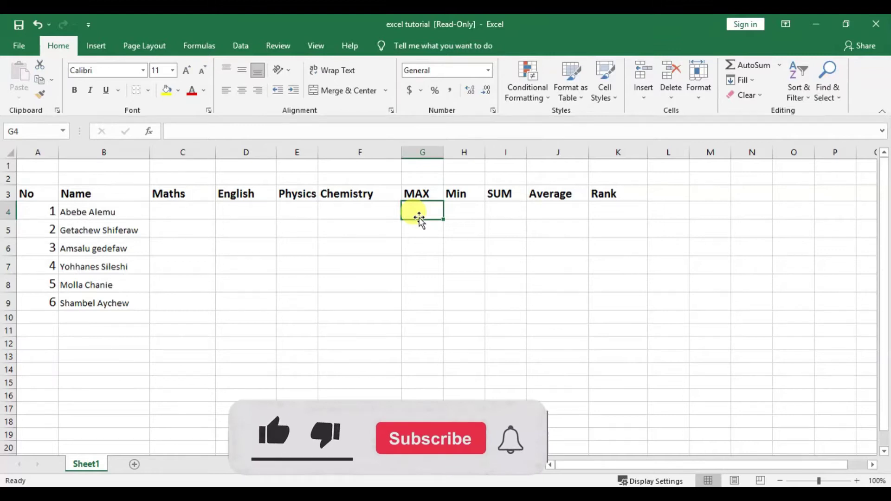
{"action": "left_click", "coordinate": [461, 209]}
{"action": "left_click", "coordinate": [508, 210]}
{"action": "left_click", "coordinate": [543, 208]}
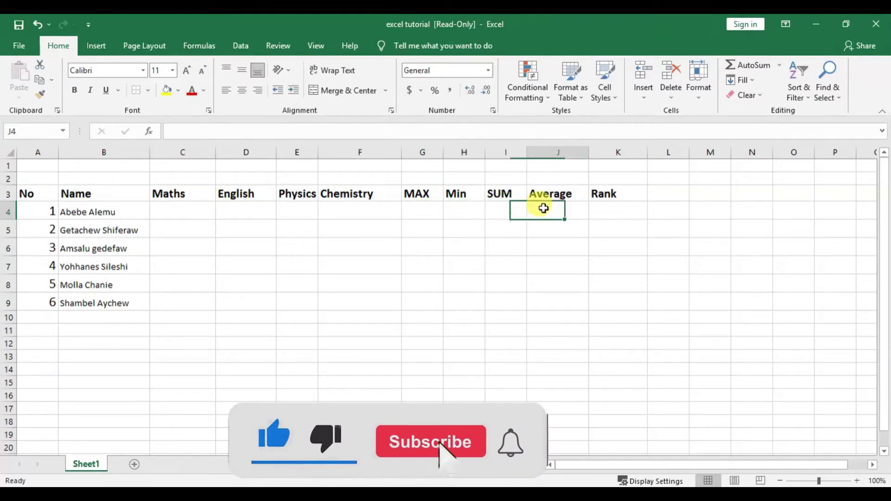
{"action": "left_click", "coordinate": [610, 211]}
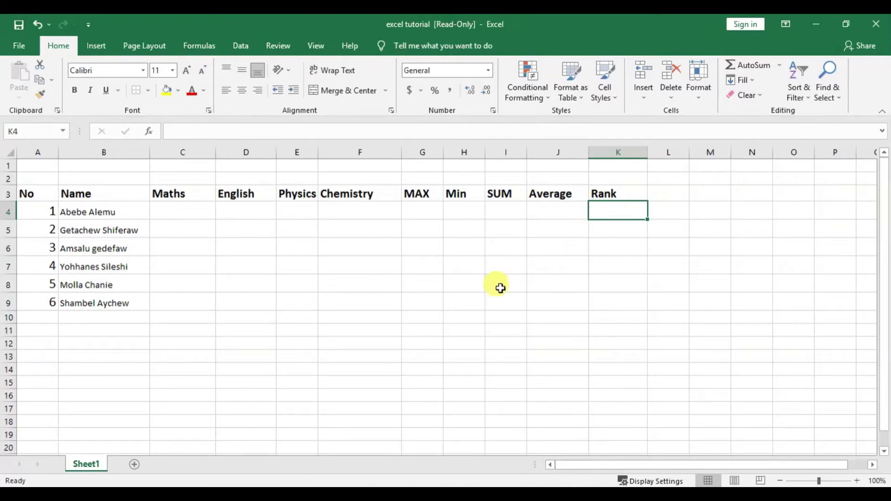
{"action": "left_click", "coordinate": [172, 212]}
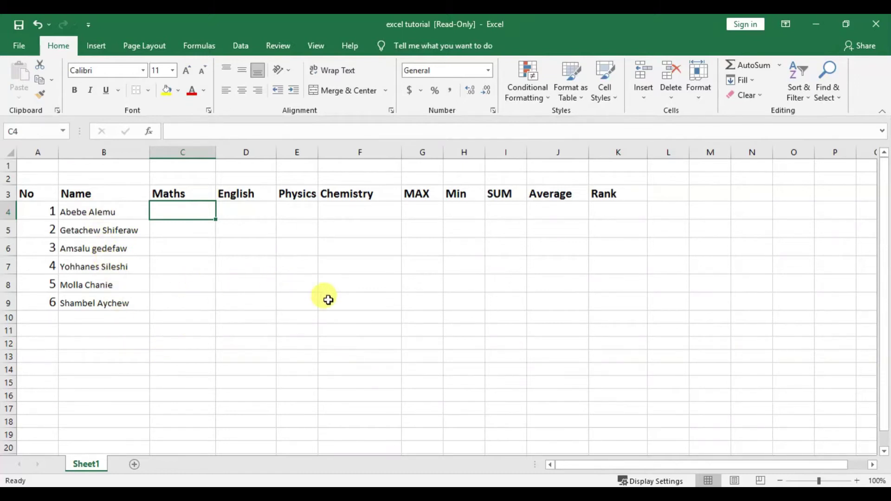
- Widen the Physics column slightly so its header clears the Chemistry header
{"action": "left_click_drag", "start_coordinate": [316, 157], "coordinate": [323, 158]}
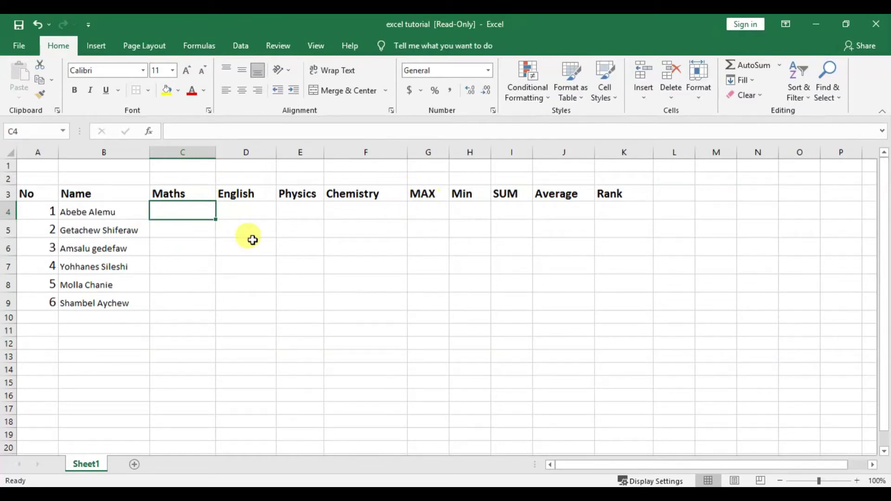
{"action": "left_click", "coordinate": [423, 194]}
{"action": "left_click", "coordinate": [463, 193]}
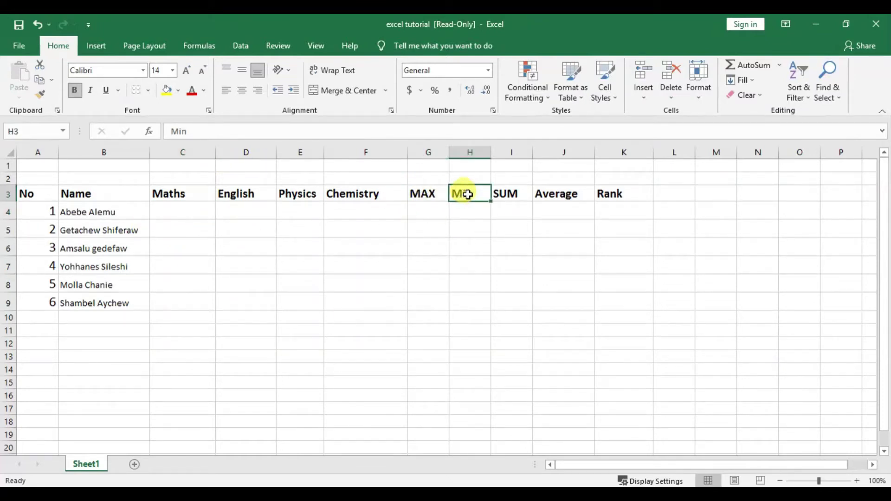
{"action": "left_click", "coordinate": [504, 193]}
{"action": "left_click", "coordinate": [562, 193]}
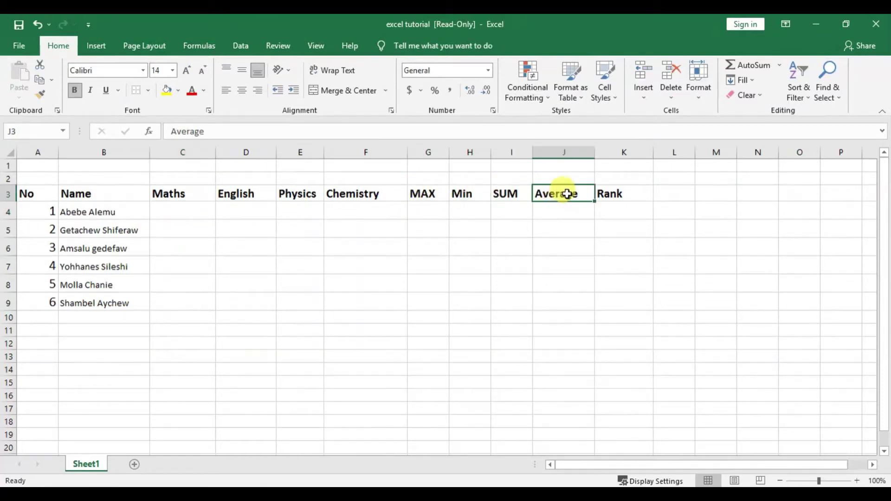
{"action": "left_click", "coordinate": [598, 194]}
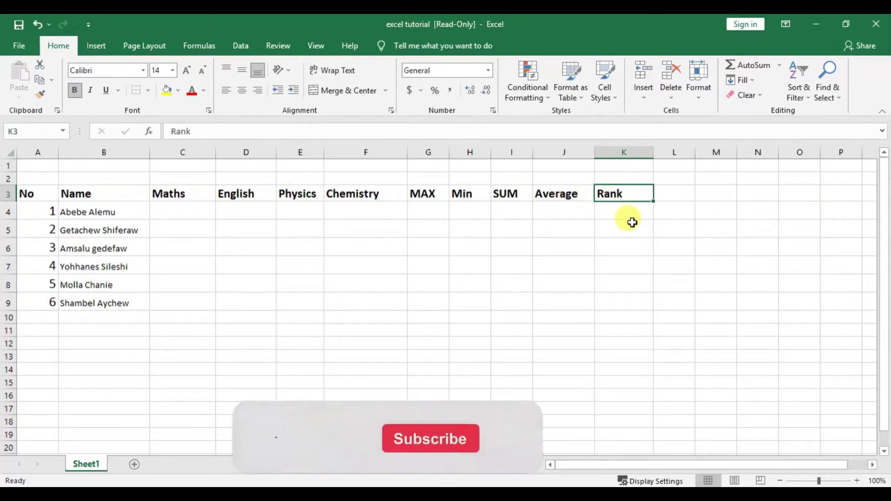
{"action": "left_click", "coordinate": [181, 212]}
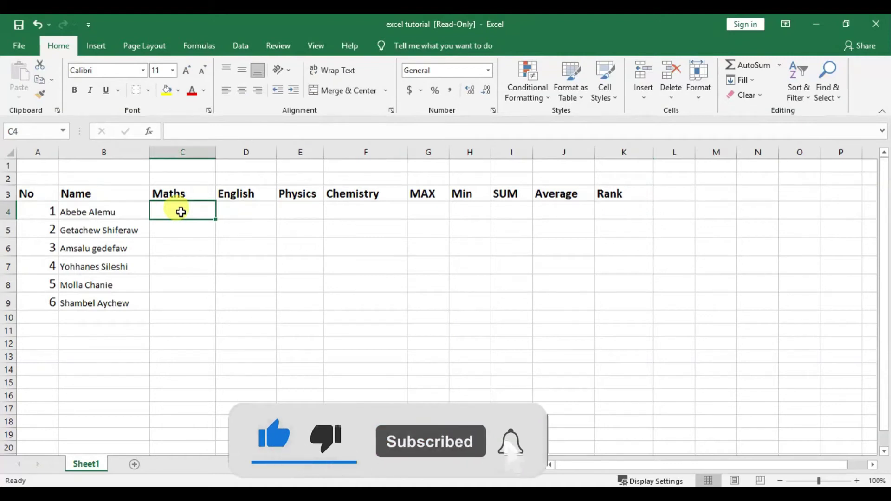
- Enter the first student's marks: Maths 89, English 86, Physics 96, Chemistry 89
{"action": "type", "text": "89"}
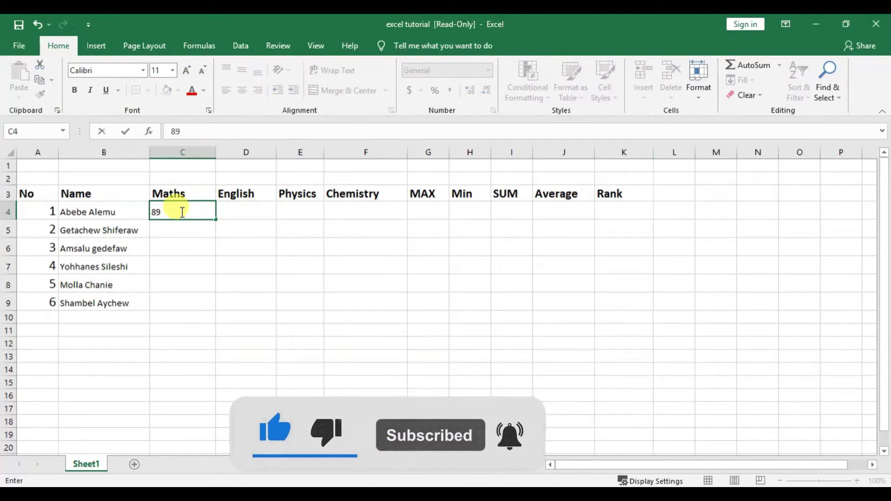
{"action": "key", "text": "Tab"}
{"action": "type", "text": "86"}
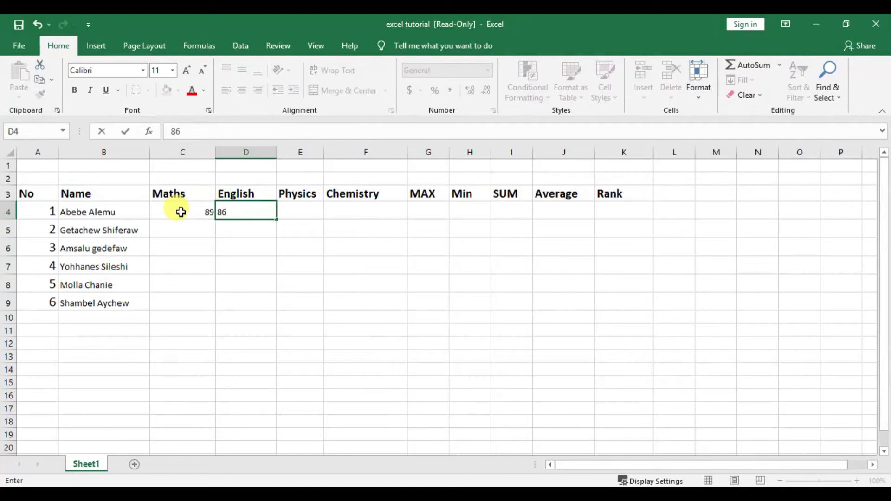
{"action": "key", "text": "Tab"}
{"action": "type", "text": "96"}
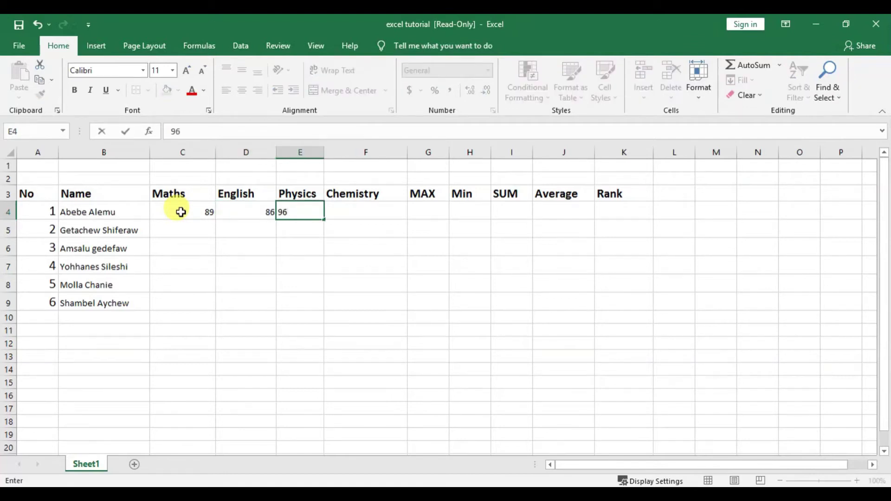
{"action": "key", "text": "Tab"}
{"action": "type", "text": "89"}
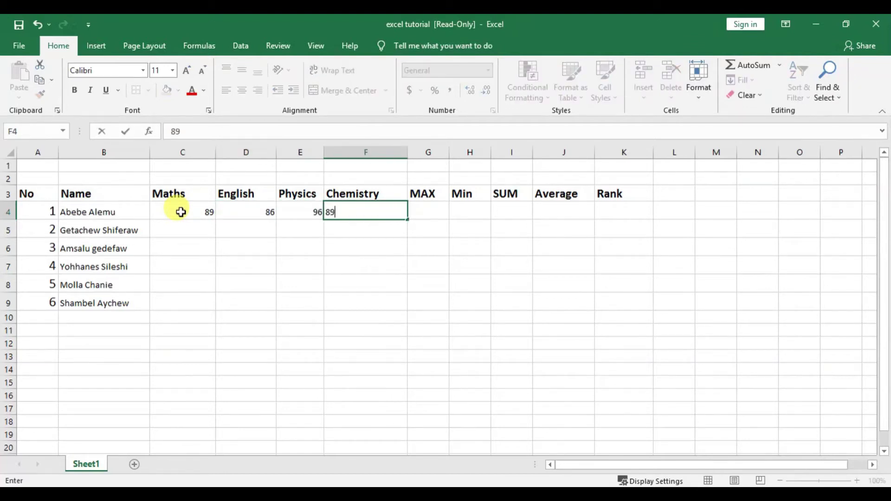
{"action": "key", "text": "Tab"}
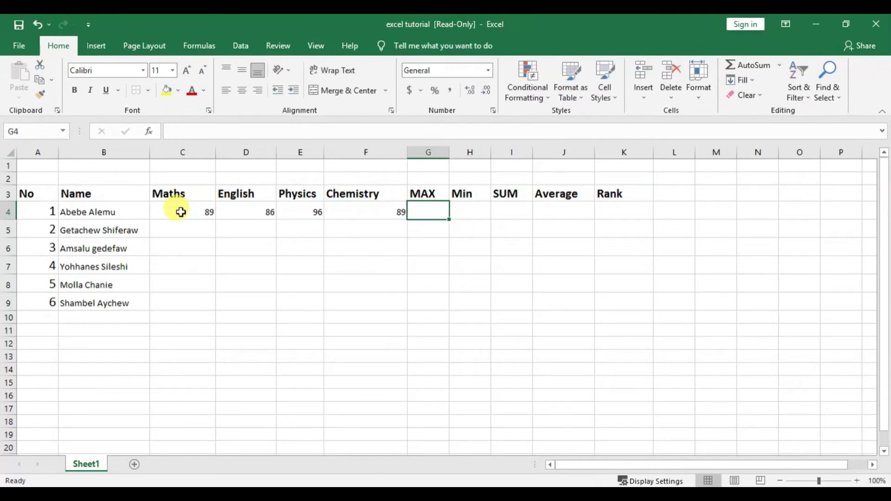
{"action": "key", "text": "Left"}
{"action": "key", "text": "Left"}
{"action": "key", "text": "Left"}
{"action": "key", "text": "Left"}
{"action": "key", "text": "Down"}
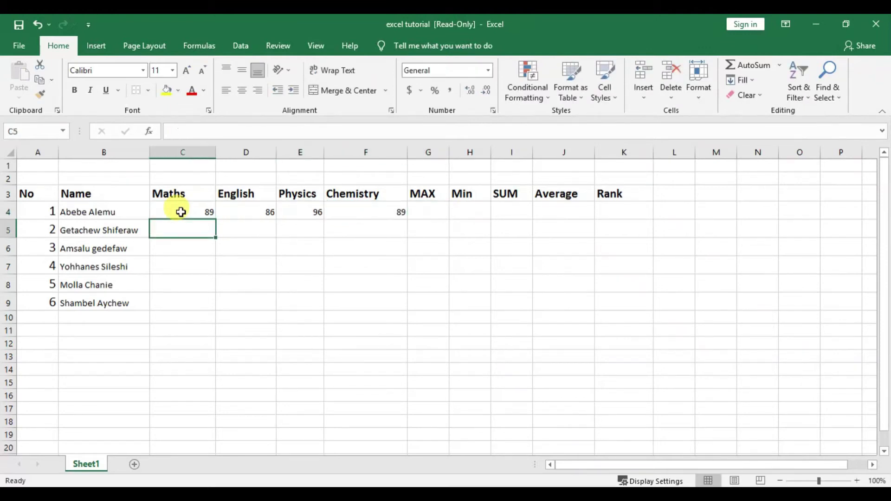
- Enter the second student's marks: 89, 86, 87 and 88
{"action": "type", "text": "89"}
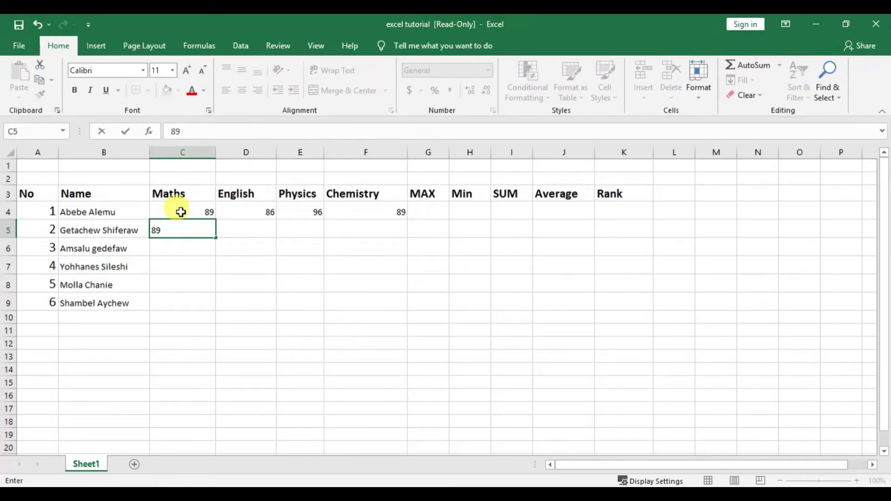
{"action": "key", "text": "Tab"}
{"action": "type", "text": "86"}
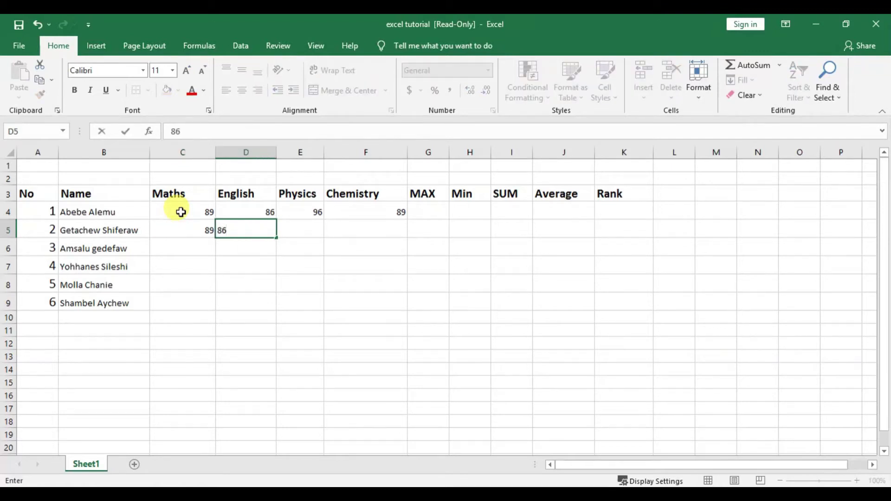
{"action": "key", "text": "Tab"}
{"action": "type", "text": "87"}
{"action": "key", "text": "Tab"}
{"action": "type", "text": "88"}
{"action": "key", "text": "Tab"}
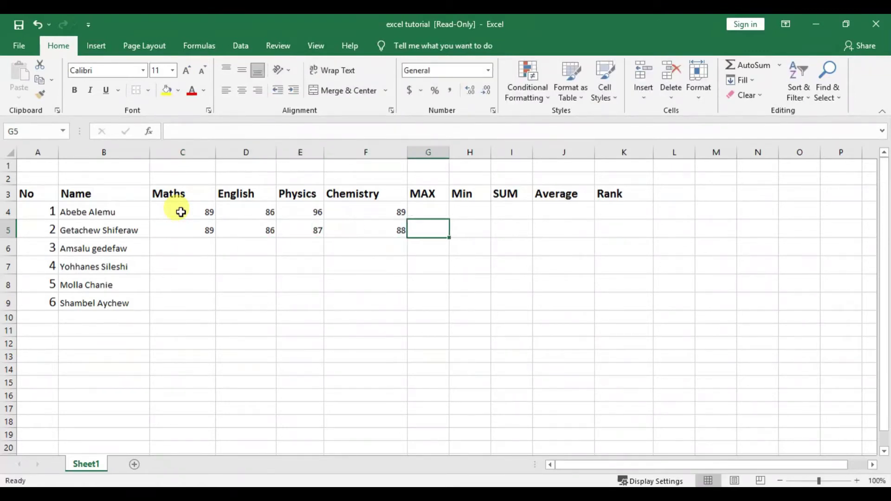
- Enter the third student's marks: 79, 75, 83 and 99
{"action": "left_click", "coordinate": [203, 244]}
{"action": "type", "text": "79"}
{"action": "key", "text": "Tab"}
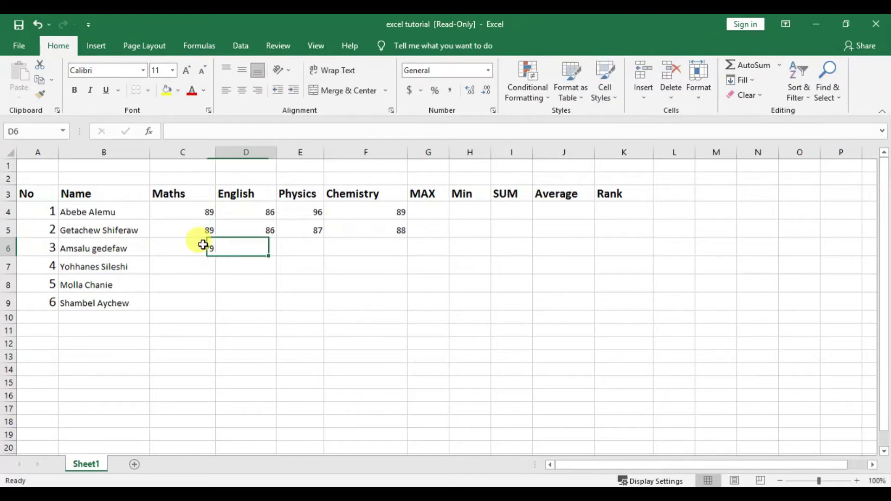
{"action": "type", "text": "75"}
{"action": "key", "text": "Tab"}
{"action": "type", "text": "83"}
{"action": "key", "text": "Tab"}
{"action": "type", "text": "9"}
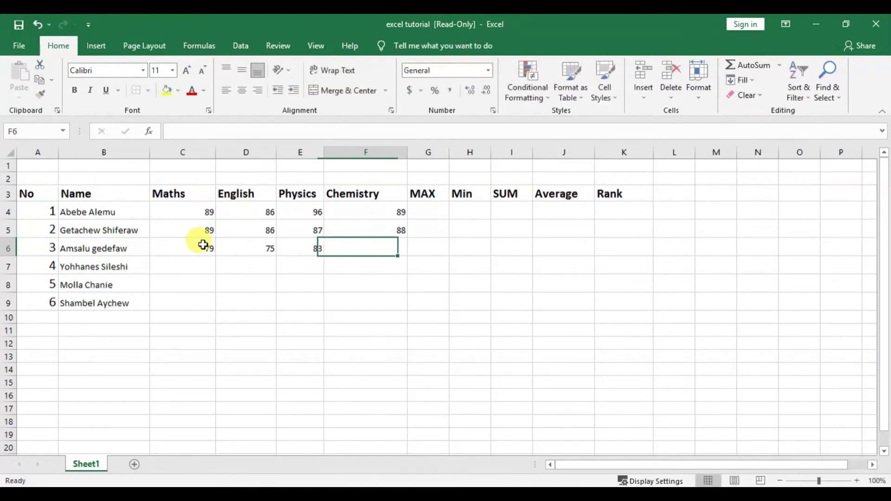
{"action": "type", "text": "9"}
{"action": "key", "text": "Tab"}
- Enter the fourth student's marks 78, 89, 96 and 94, clearing a stray entry under MAX
{"action": "left_click", "coordinate": [190, 261]}
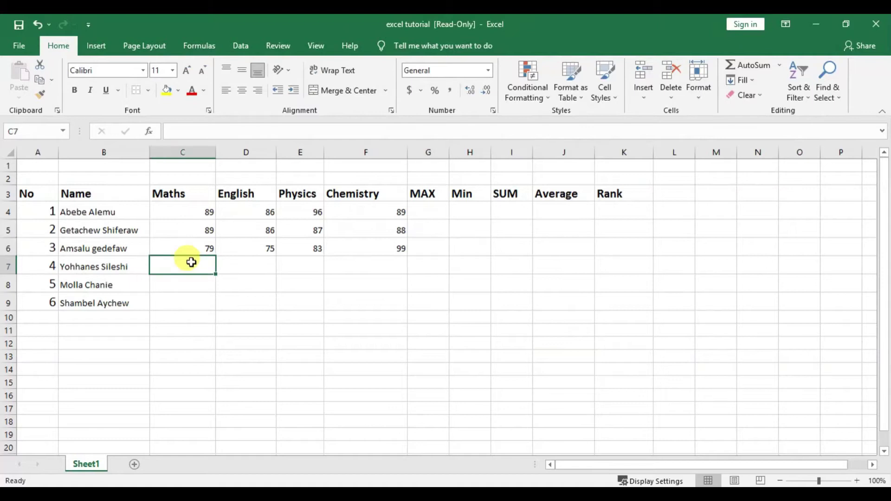
{"action": "type", "text": "78"}
{"action": "key", "text": "Tab"}
{"action": "type", "text": "89"}
{"action": "key", "text": "Tab"}
{"action": "type", "text": "96"}
{"action": "key", "text": "Tab"}
{"action": "type", "text": "94"}
{"action": "key", "text": "Tab"}
{"action": "type", "text": "95"}
{"action": "key", "text": "BackSpace"}
{"action": "key", "text": "BackSpace"}
- Enter the fifth student's marks: 77, 90, 92 and 93
{"action": "left_click", "coordinate": [195, 281]}
{"action": "type", "text": "77"}
{"action": "key", "text": "Tab"}
{"action": "type", "text": "90"}
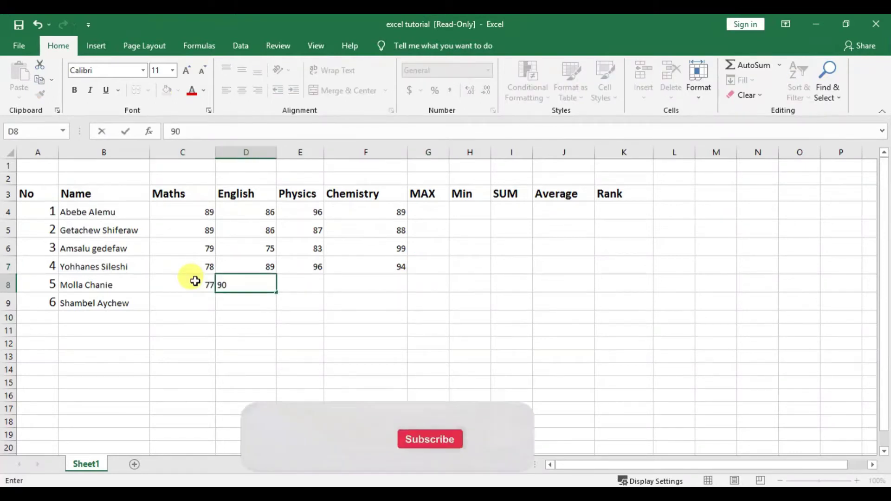
{"action": "key", "text": "Tab"}
{"action": "type", "text": "92"}
{"action": "key", "text": "Tab"}
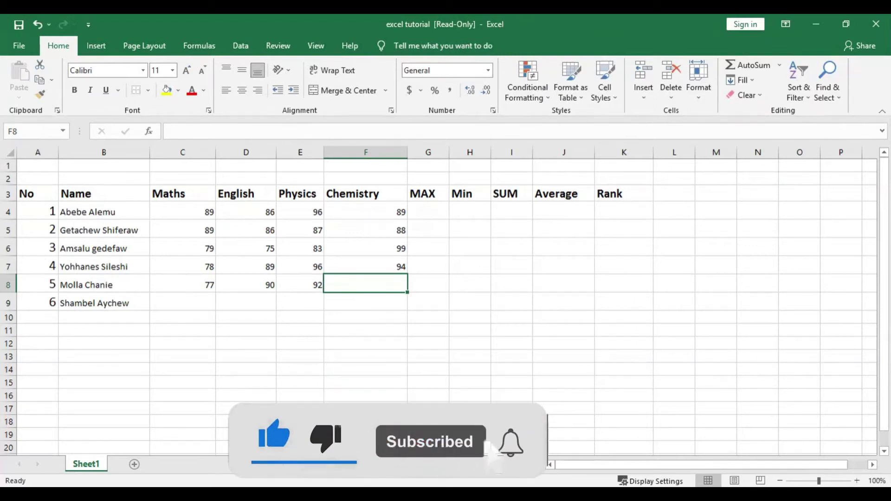
{"action": "type", "text": "93"}
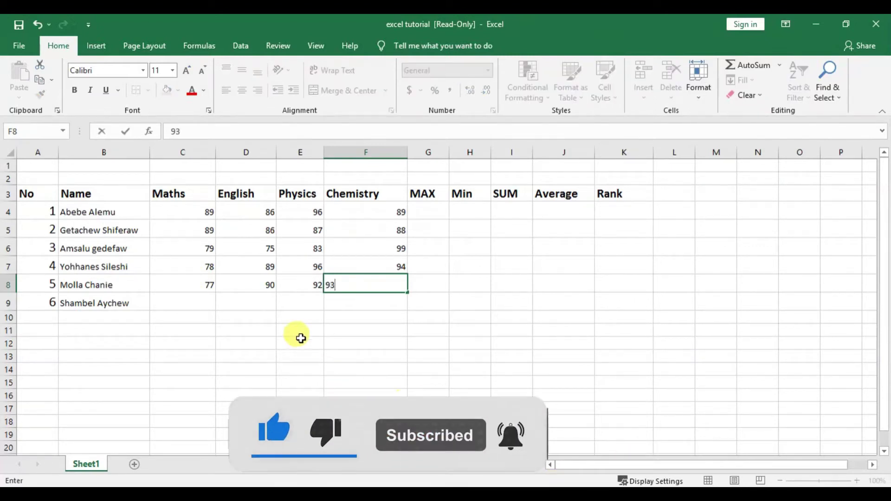
- Enter the last student's marks: 82, 93, 92 and 91
{"action": "left_click", "coordinate": [203, 303]}
{"action": "type", "text": "2\t"}
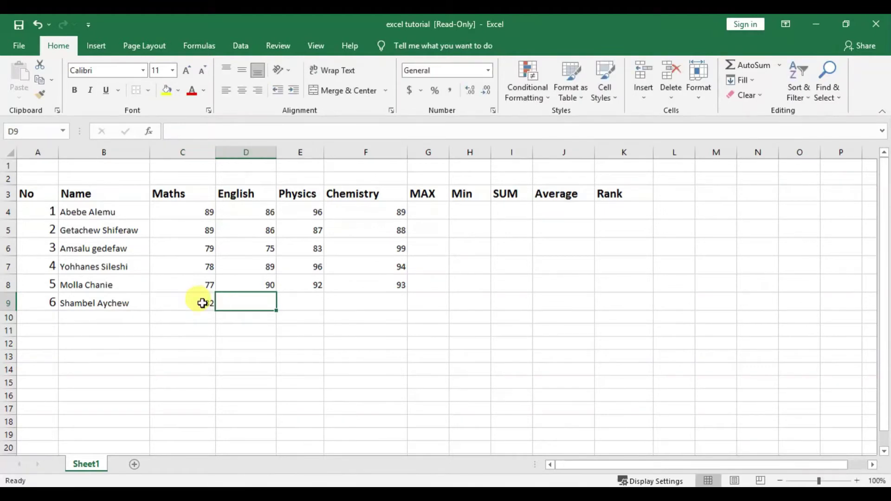
{"action": "type", "text": "93\t92"}
{"action": "key", "text": "Tab"}
{"action": "type", "text": "91"}
{"action": "key", "text": "Return"}
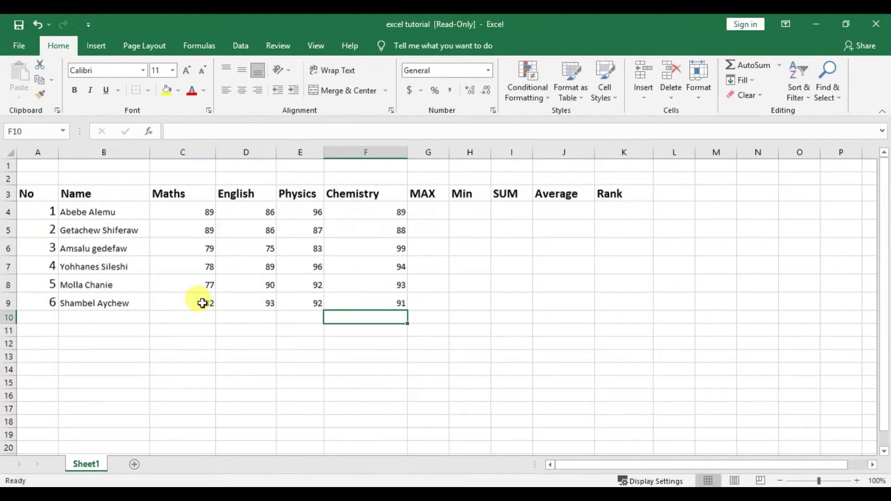
{"action": "left_click", "coordinate": [420, 212]}
{"action": "left_click", "coordinate": [427, 232]}
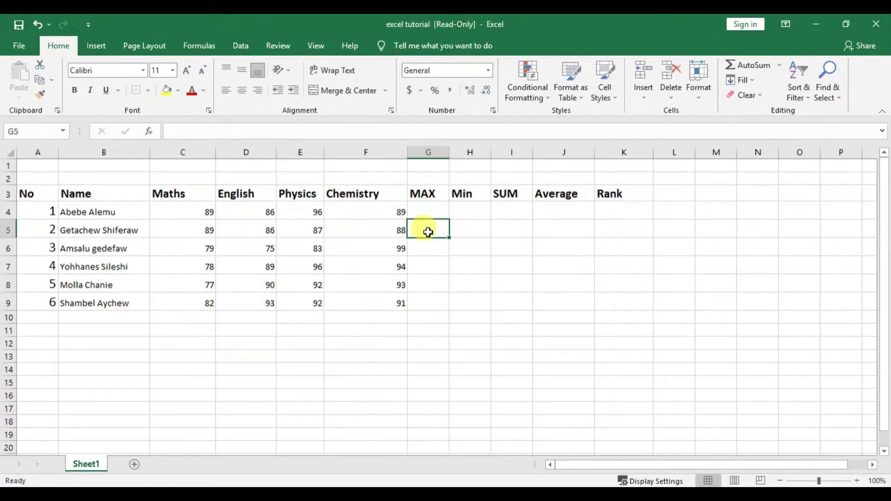
- Narrow column F to fit the Chemistry heading, keeping G4 as the target cell
{"action": "left_click", "coordinate": [438, 209]}
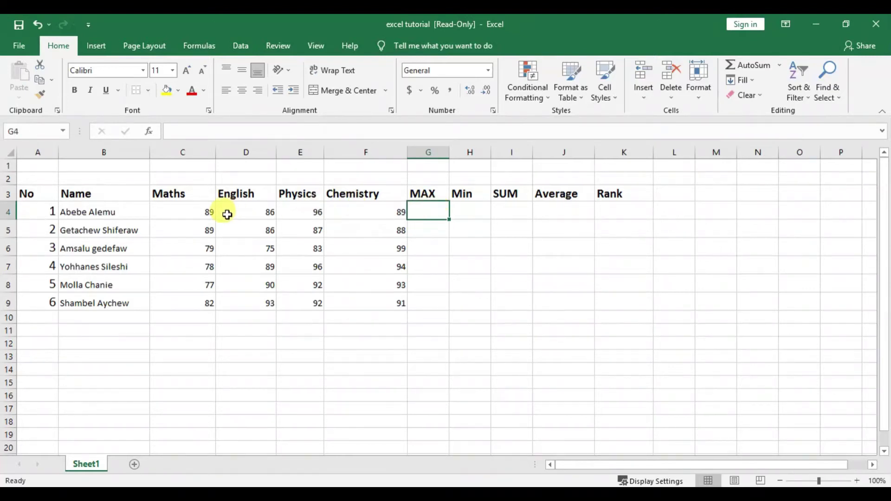
{"action": "left_click_drag", "start_coordinate": [405, 155], "coordinate": [386, 156]}
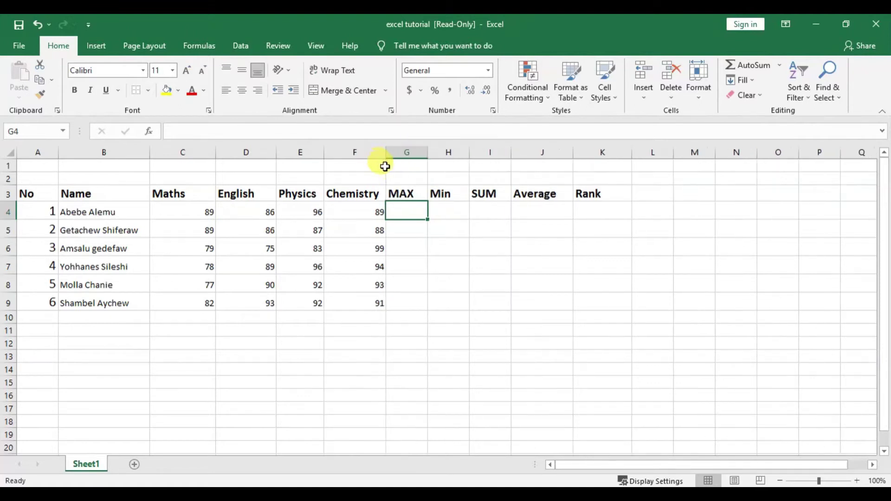
{"action": "left_click", "coordinate": [404, 228]}
{"action": "left_click", "coordinate": [406, 214]}
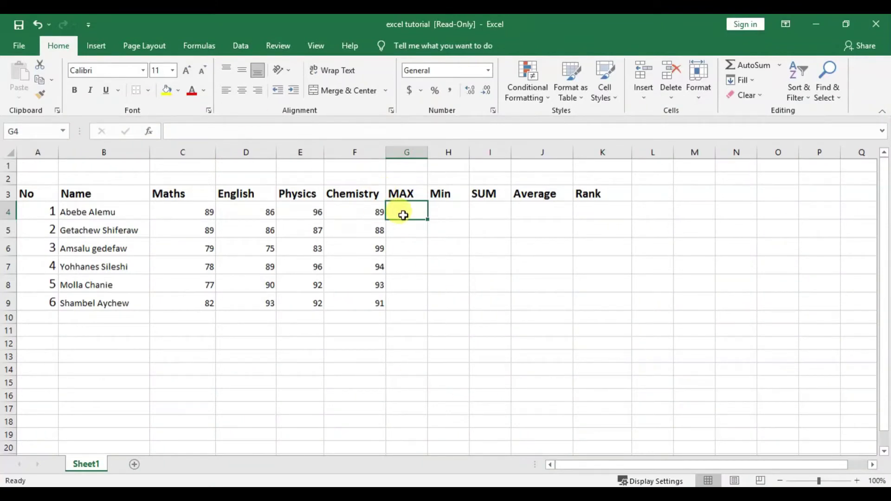
{"action": "left_click", "coordinate": [408, 231]}
{"action": "left_click", "coordinate": [402, 212]}
- Insert =MAX(C4:F4) in G4 through the function dialog, returning 96
{"action": "left_click", "coordinate": [149, 132]}
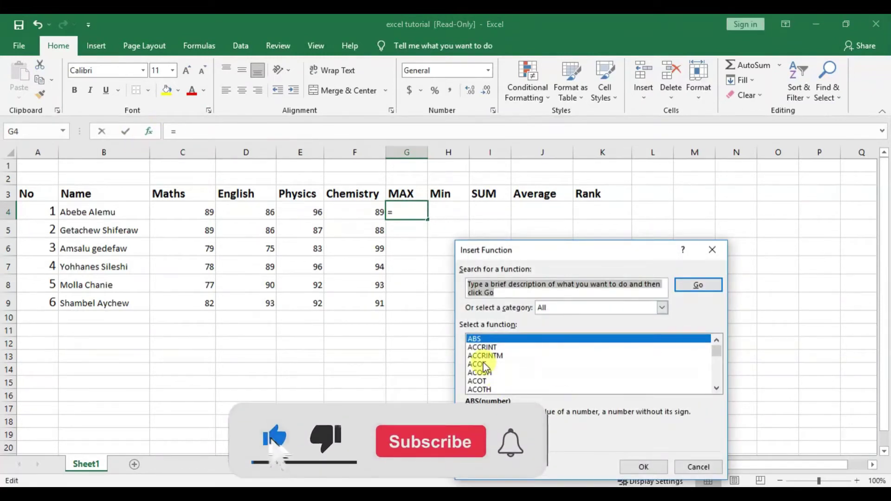
{"action": "type", "text": "ma"}
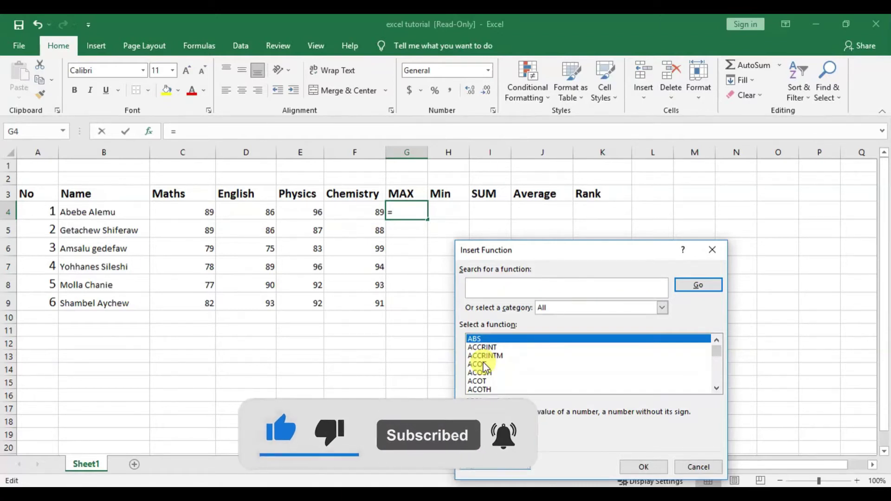
{"action": "left_click", "coordinate": [485, 364]}
{"action": "key", "text": "m"}
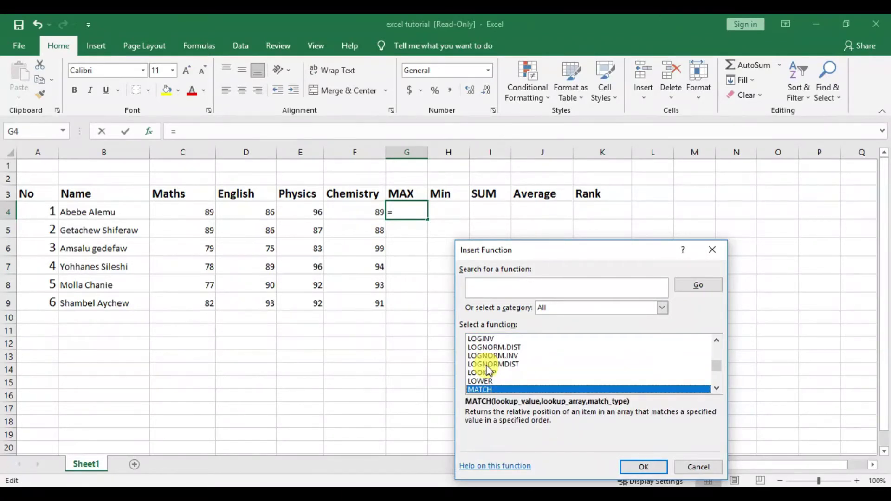
{"action": "key", "text": "Down"}
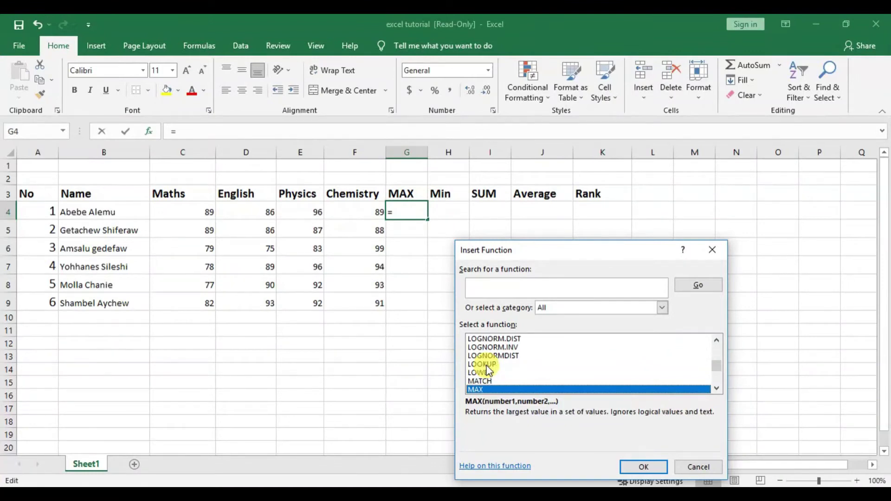
{"action": "left_click", "coordinate": [645, 466]}
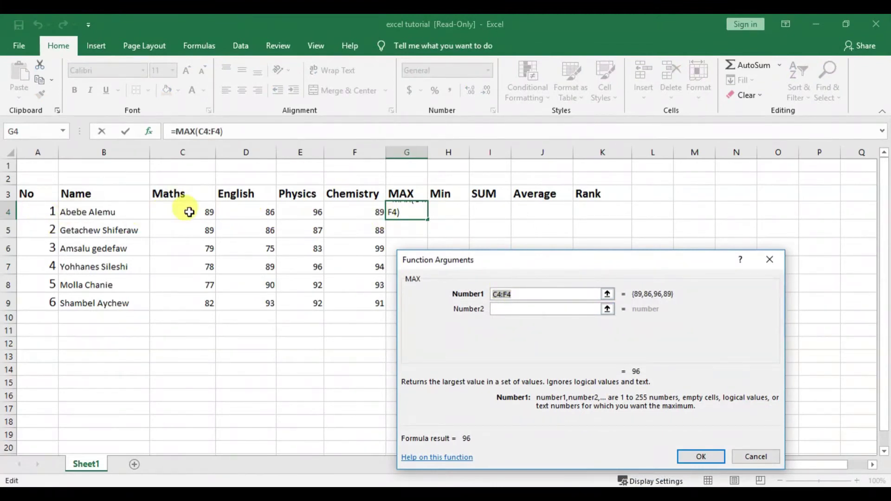
{"action": "left_click_drag", "start_coordinate": [189, 212], "coordinate": [358, 212]}
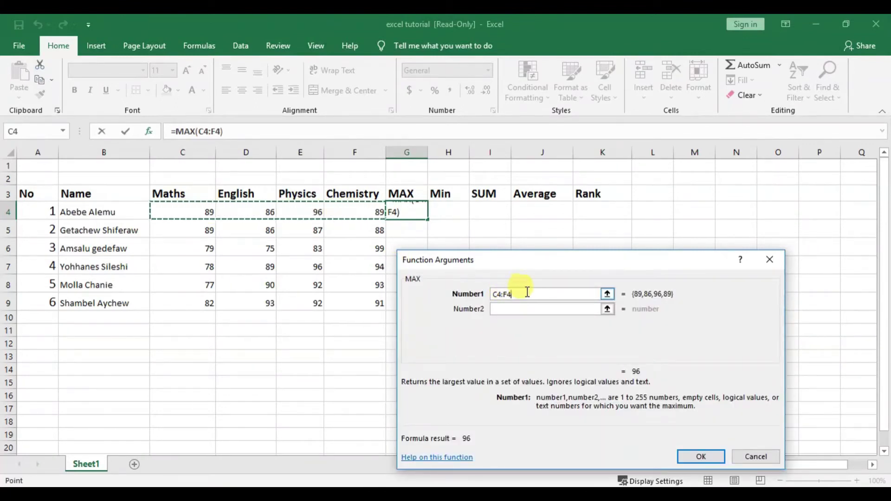
{"action": "left_click", "coordinate": [691, 456]}
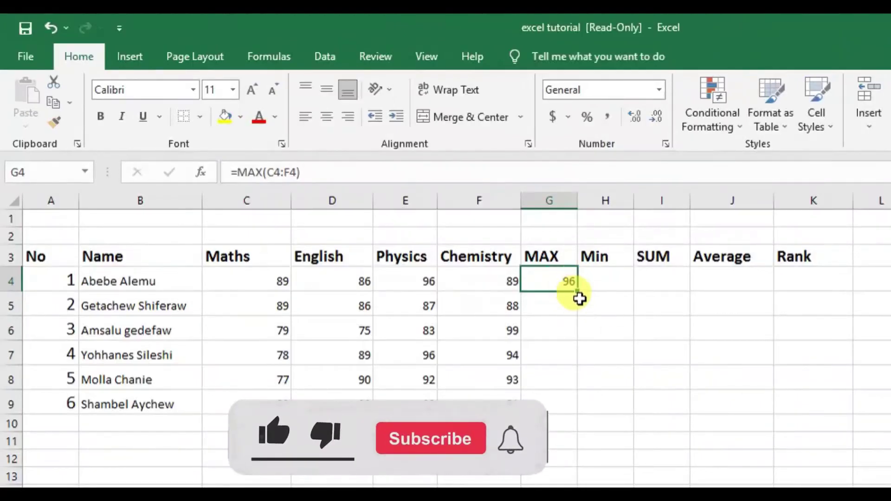
- Fill the MAX formula down to G9, then delete G4:G9 and return to the empty G4
{"action": "left_click_drag", "start_coordinate": [576, 297], "coordinate": [572, 408]}
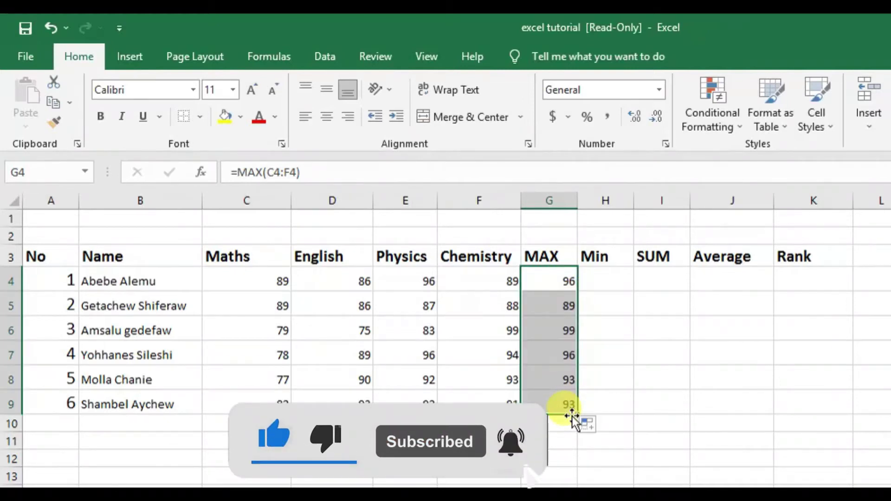
{"action": "key", "text": "Delete"}
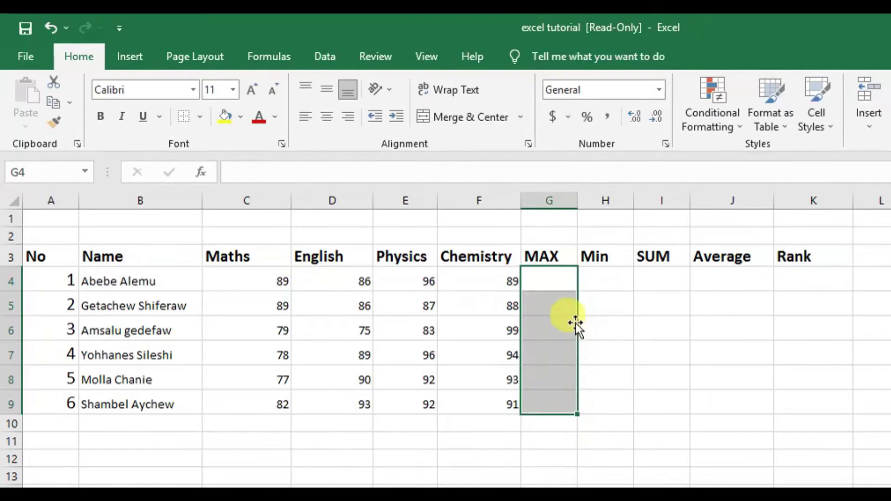
{"action": "left_click", "coordinate": [533, 275]}
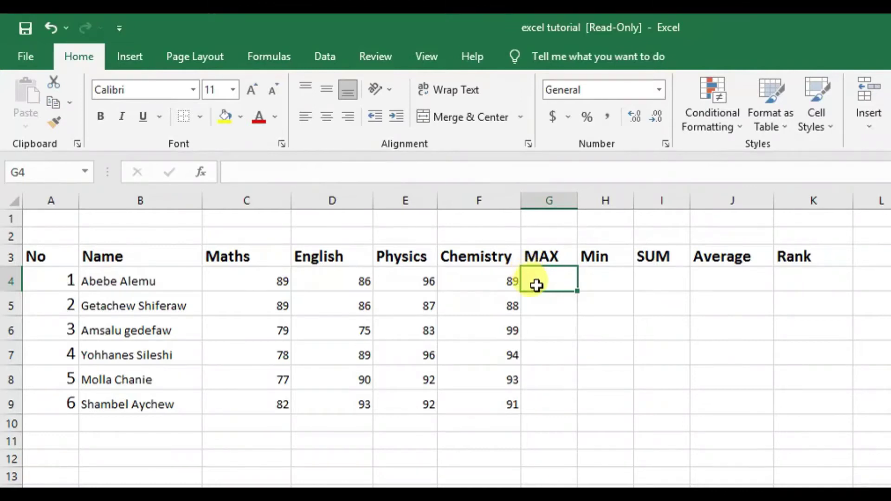
{"action": "left_click", "coordinate": [237, 167]}
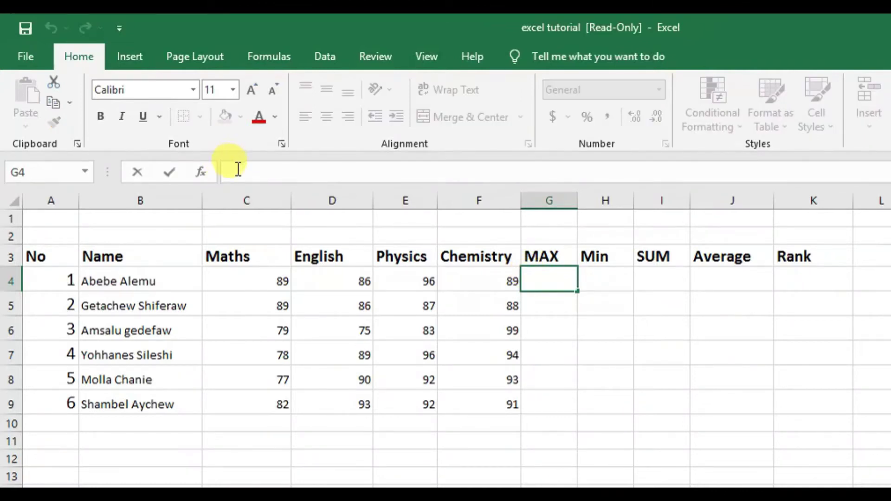
{"action": "left_click", "coordinate": [563, 308]}
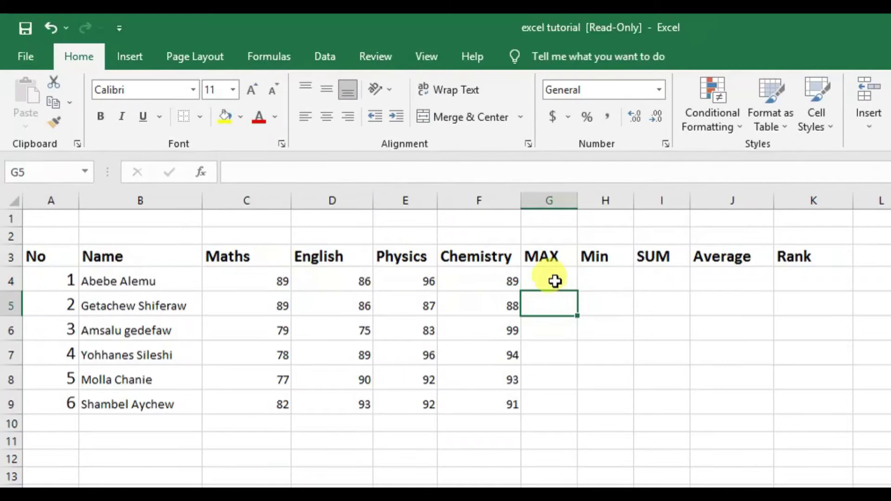
{"action": "left_click", "coordinate": [554, 281]}
{"action": "left_click", "coordinate": [274, 172]}
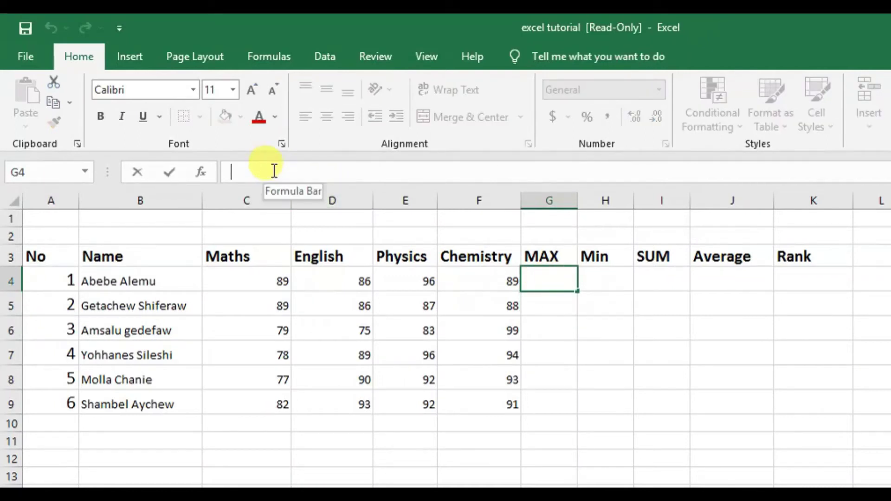
{"action": "left_click", "coordinate": [532, 309]}
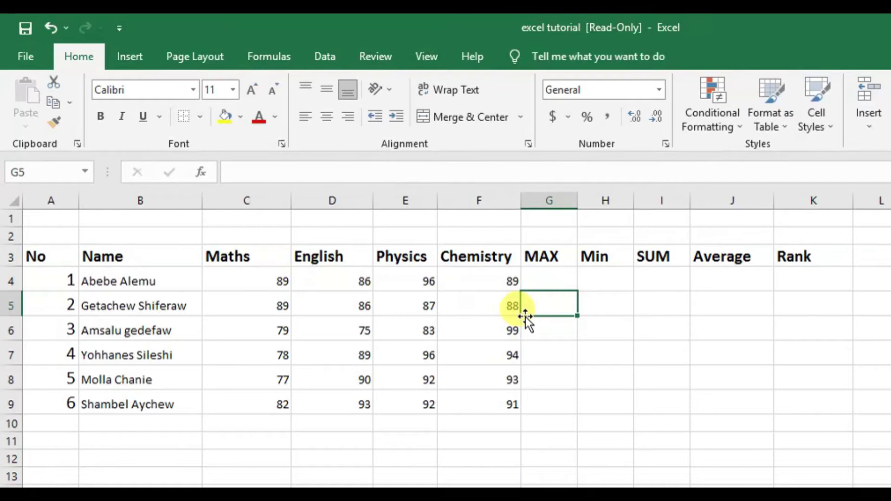
{"action": "left_click", "coordinate": [546, 280]}
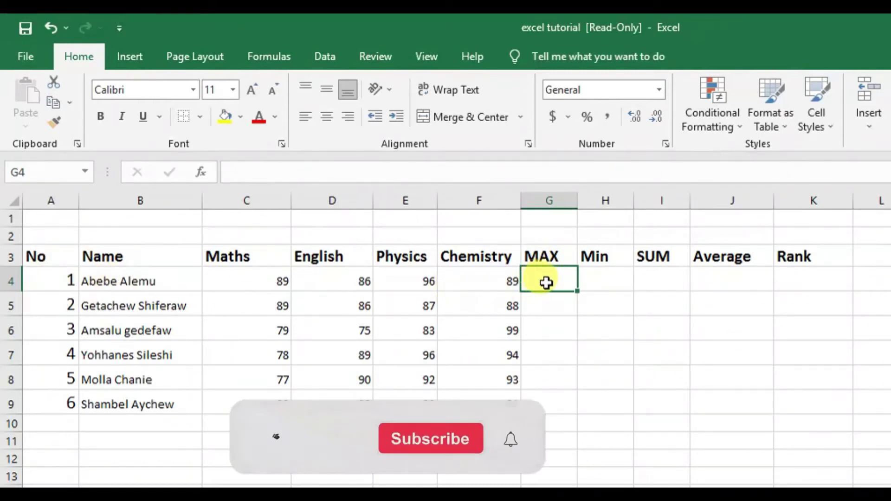
{"action": "left_click", "coordinate": [244, 170]}
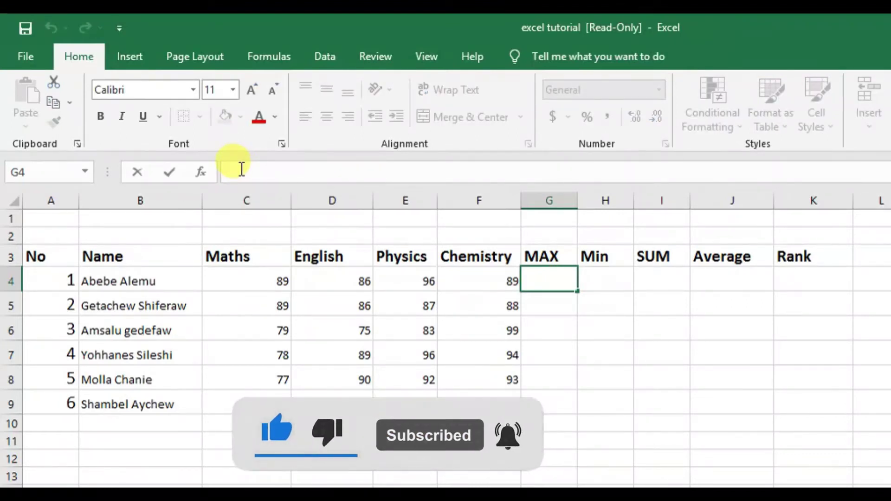
- Type =MAX(C4:F4) into G4 by hand, showing 96
{"action": "type", "text": "+"}
{"action": "key", "text": "Escape"}
{"action": "type", "text": "="}
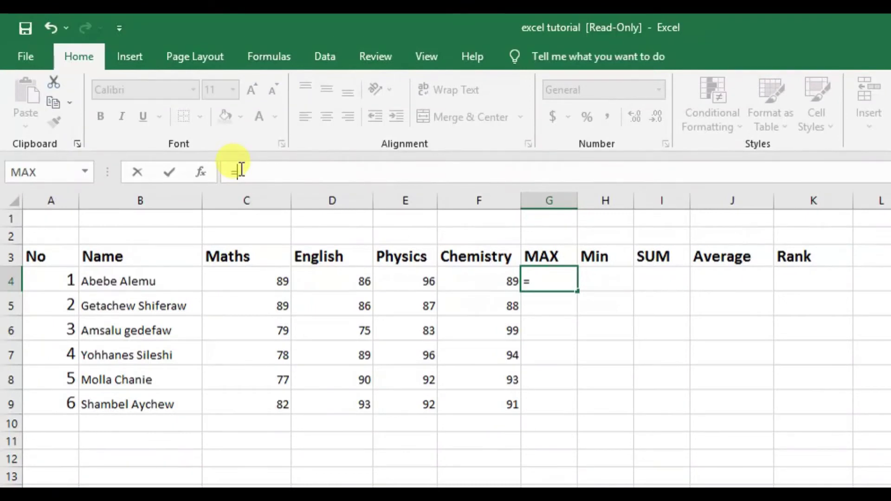
{"action": "type", "text": "MA"}
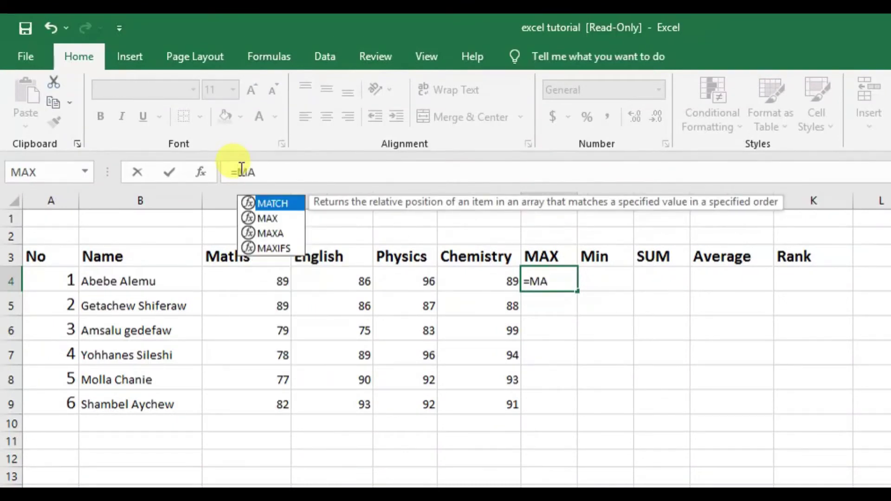
{"action": "type", "text": "X"}
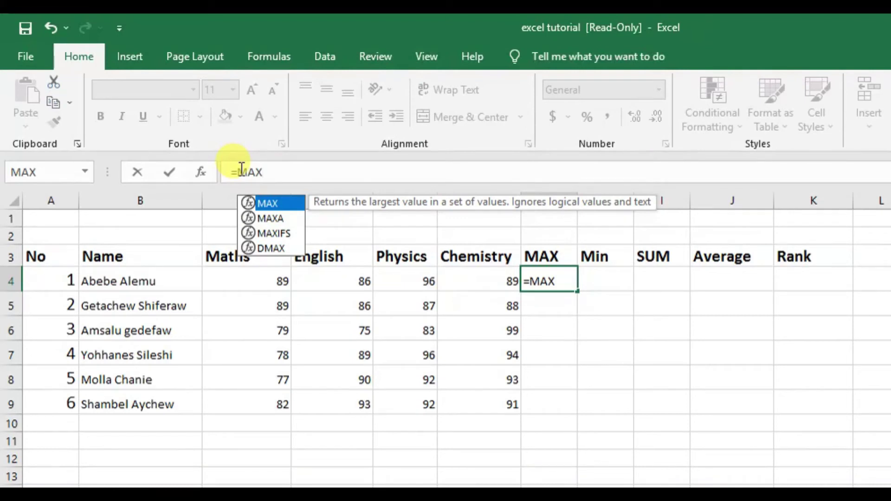
{"action": "type", "text": "("}
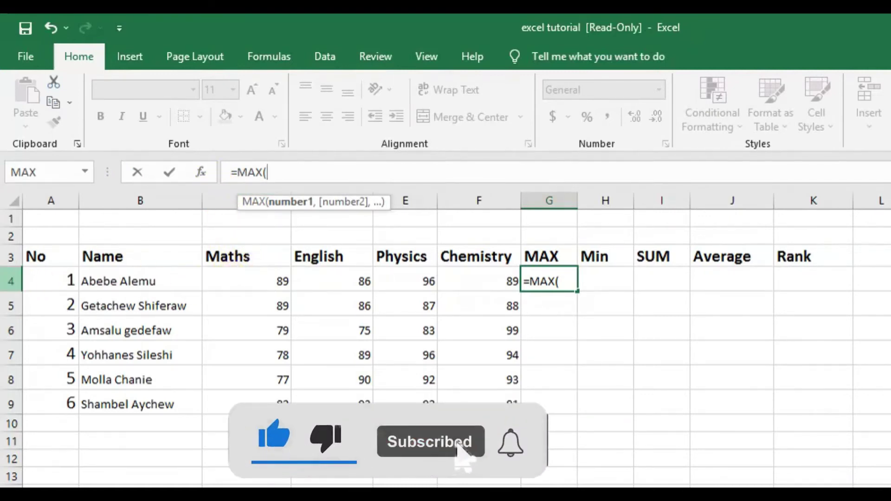
{"action": "left_click", "coordinate": [269, 281]}
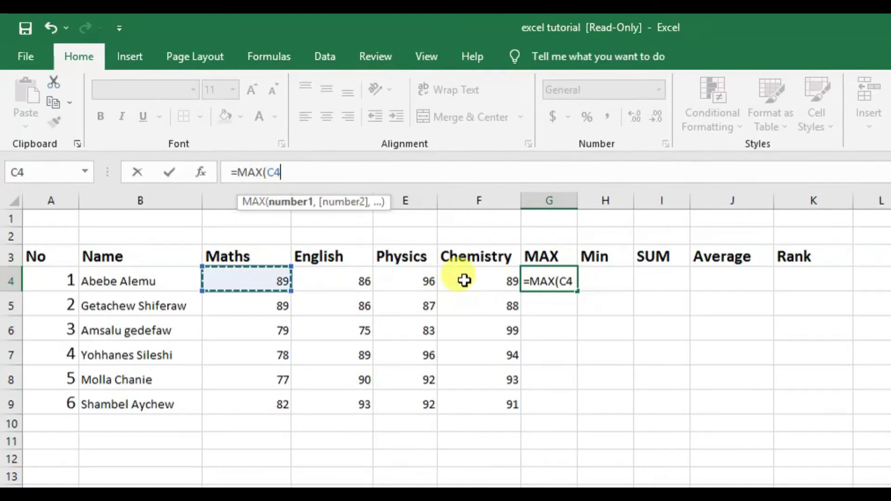
{"action": "left_click", "coordinate": [499, 280]}
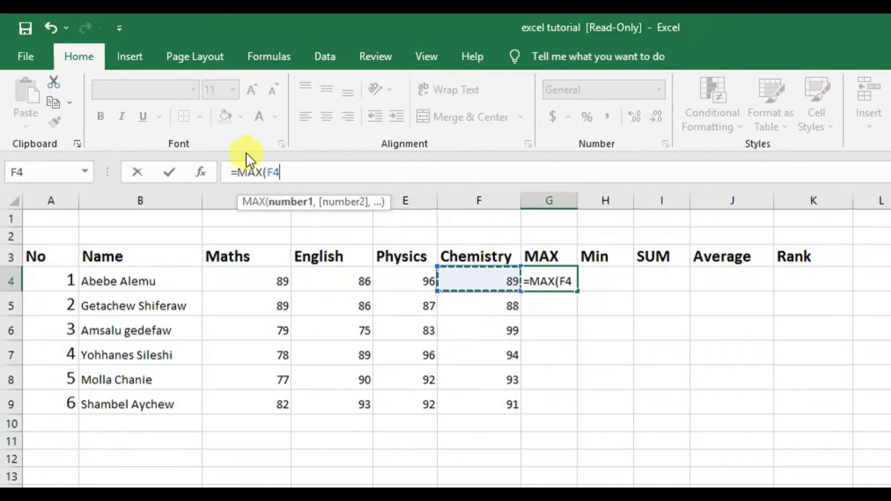
{"action": "left_click", "coordinate": [272, 280]}
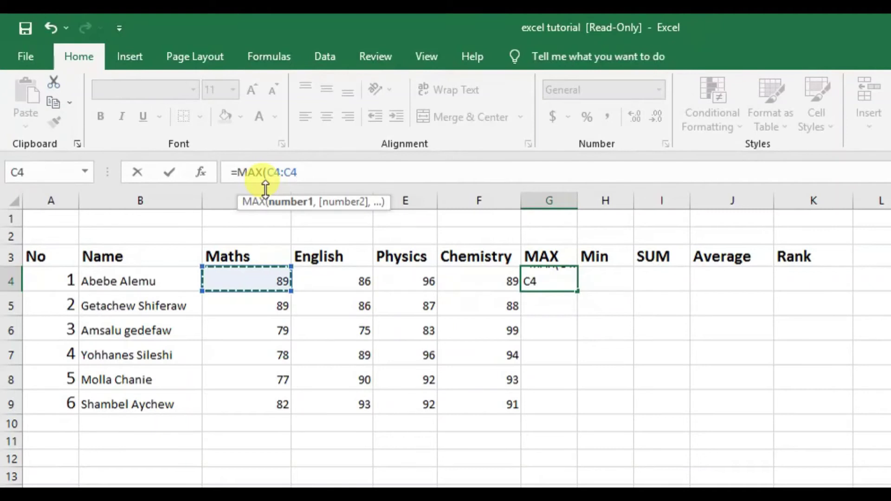
{"action": "key", "text": "BackSpace"}
{"action": "key", "text": "BackSpace"}
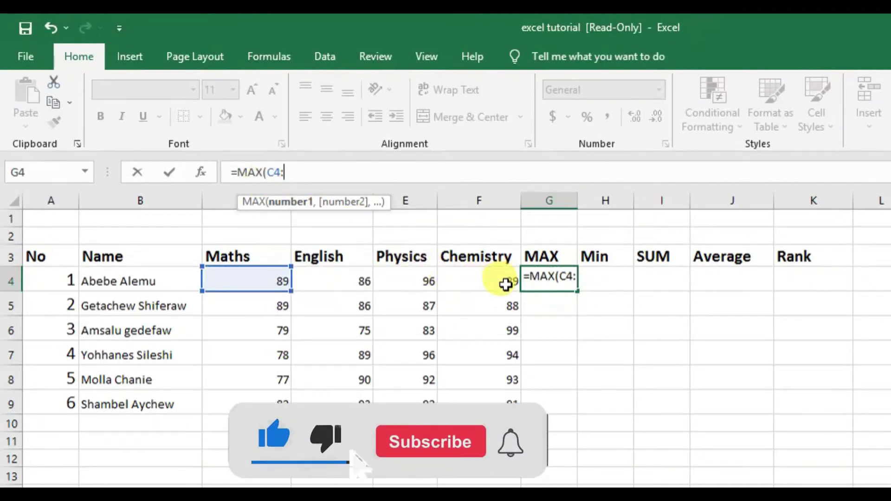
{"action": "left_click", "coordinate": [505, 284]}
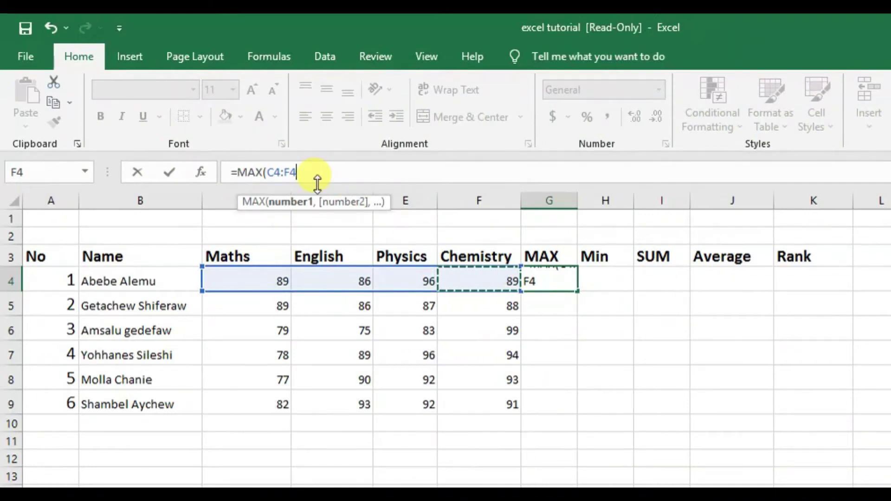
{"action": "type", "text": ")"}
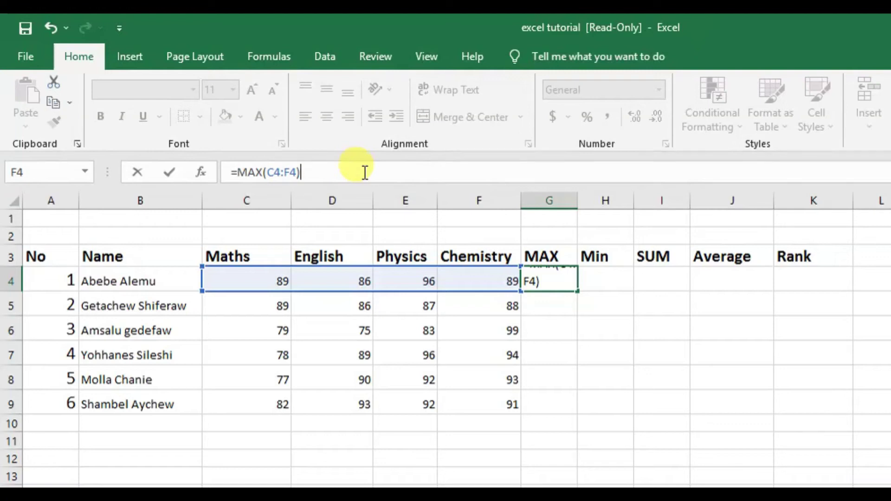
{"action": "key", "text": "Return"}
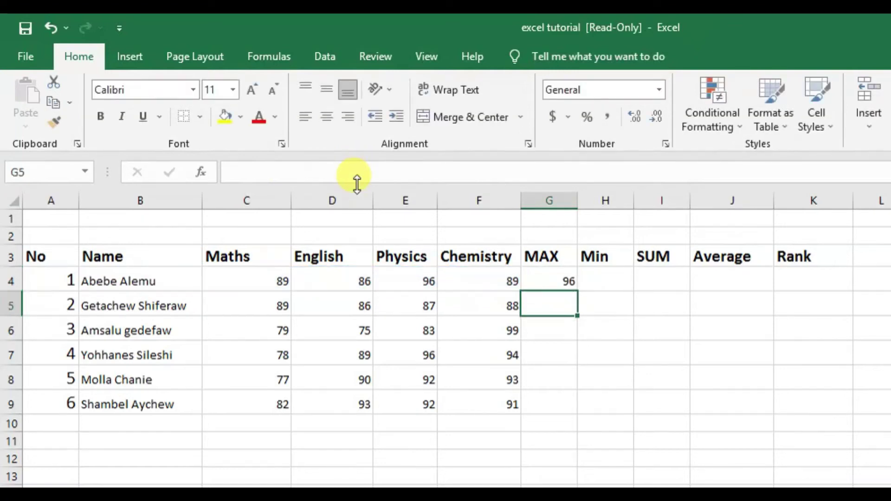
- Copy G4's MAX formula down to G9, giving 96, 89, 99, 96, 93 and 93
{"action": "left_click", "coordinate": [558, 279]}
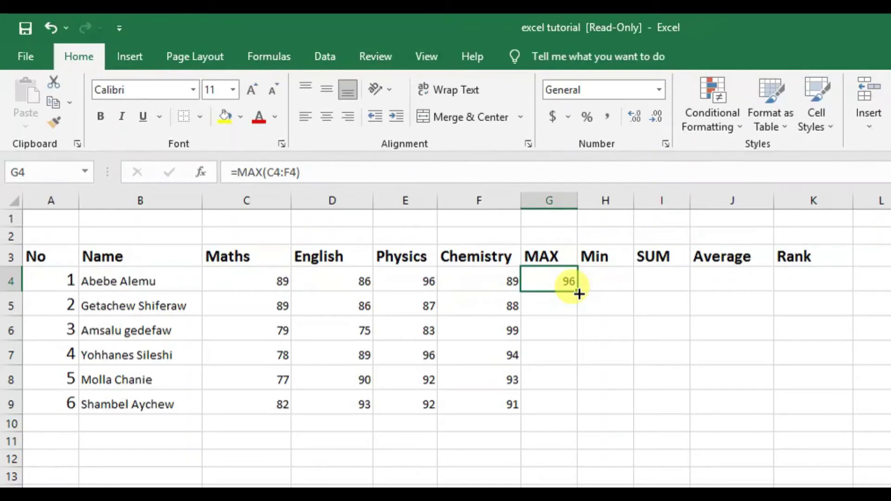
{"action": "left_click_drag", "start_coordinate": [580, 302], "coordinate": [578, 408]}
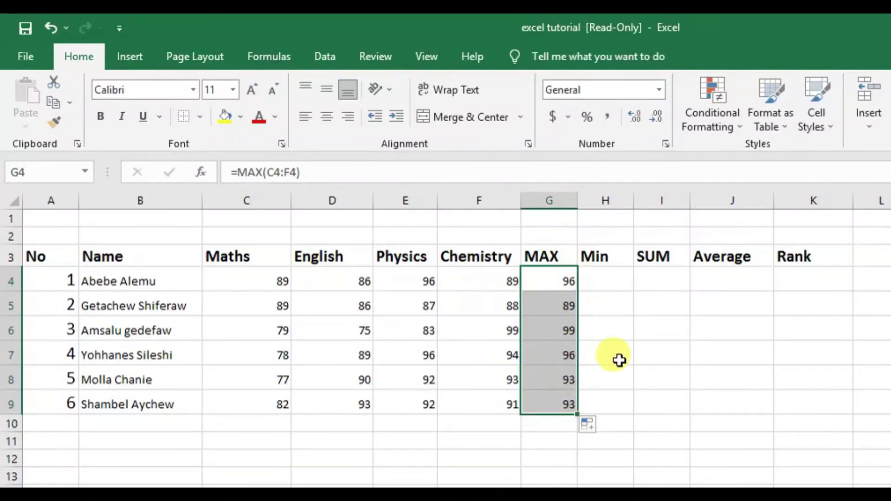
{"action": "left_click", "coordinate": [606, 279]}
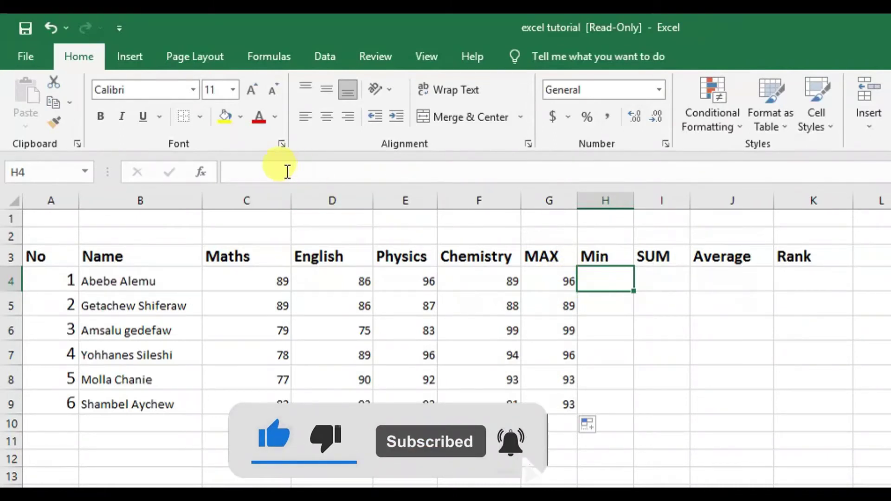
- Enter =MIN(C4:F4) in H4 for the first student's lowest mark, 86
{"action": "left_click", "coordinate": [285, 172]}
{"action": "type", "text": "="}
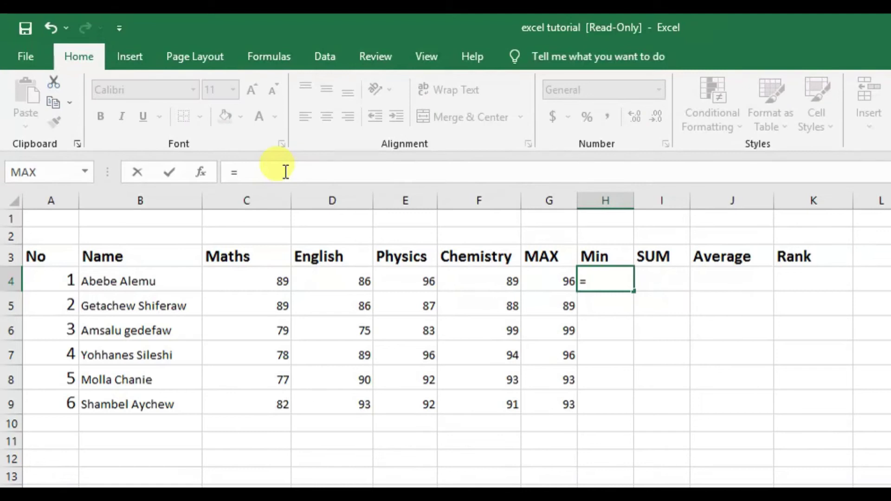
{"action": "type", "text": "MIN"}
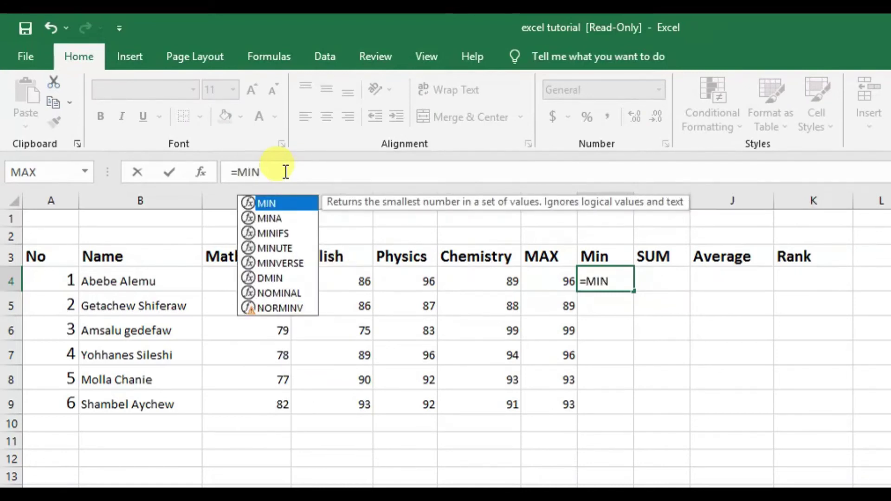
{"action": "type", "text": "("}
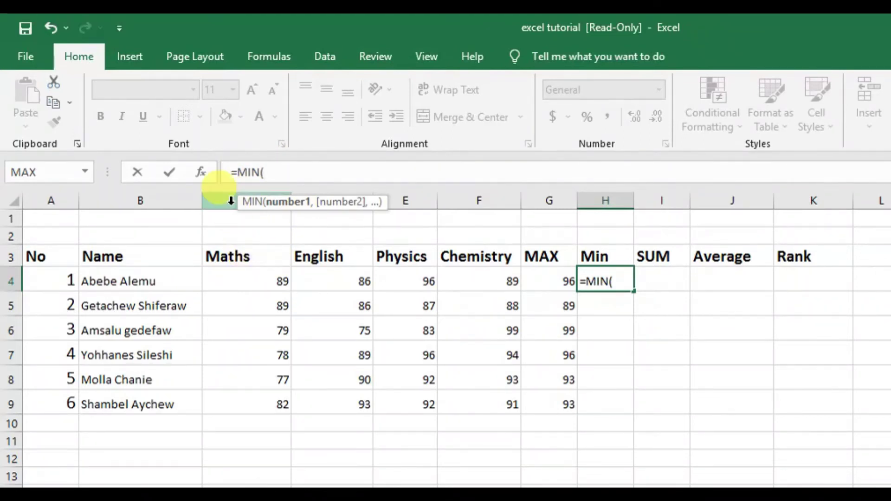
{"action": "left_click", "coordinate": [277, 281]}
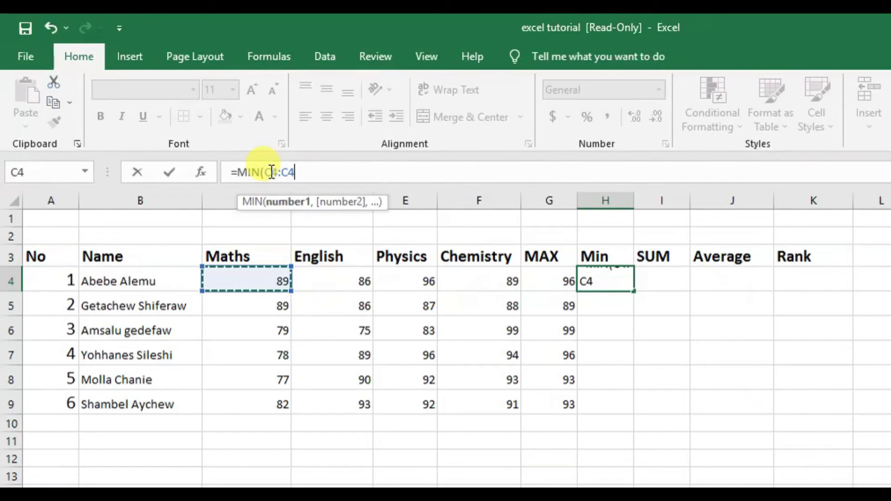
{"action": "type", "text": "C"}
{"action": "key", "text": "BackSpace"}
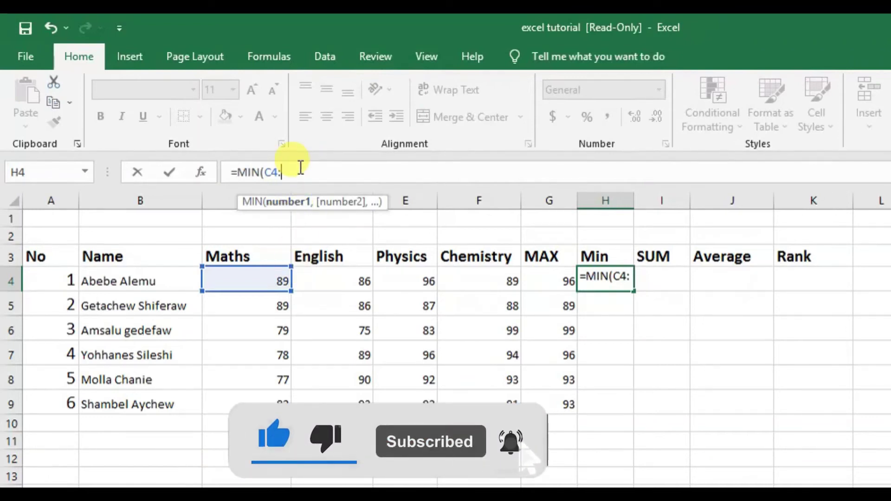
{"action": "key", "text": "BackSpace"}
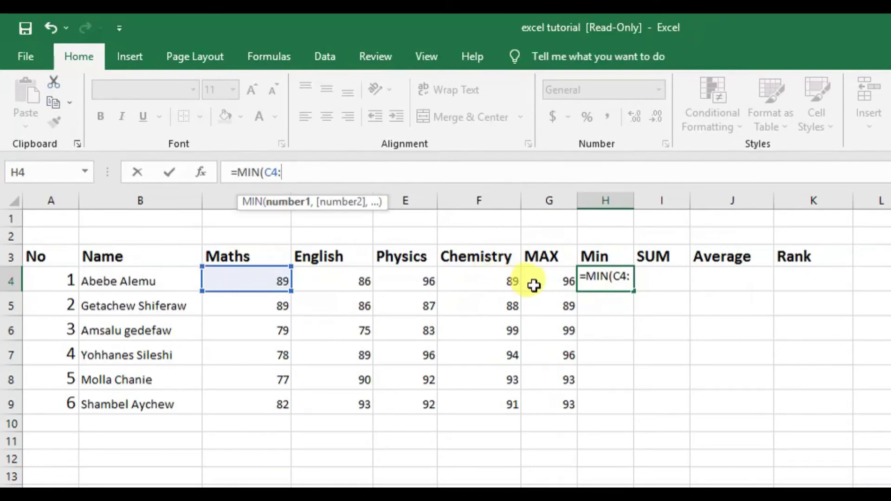
{"action": "left_click", "coordinate": [510, 279]}
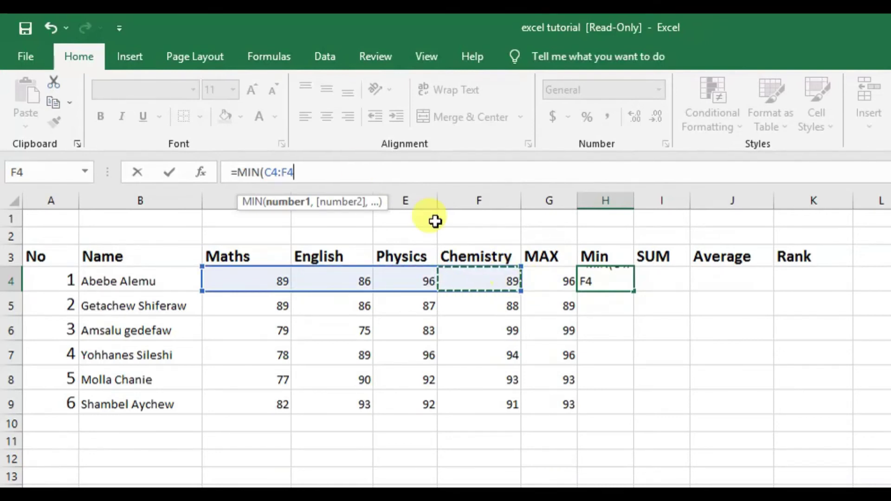
{"action": "left_click", "coordinate": [295, 172]}
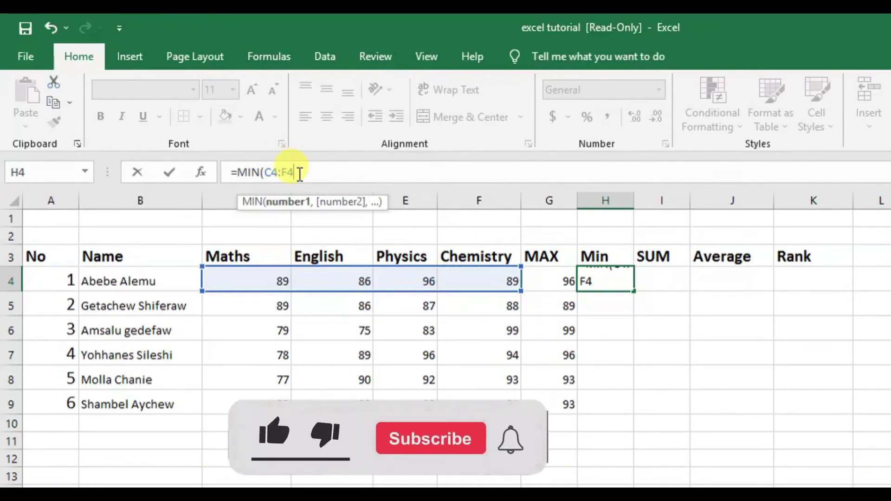
{"action": "type", "text": ")"}
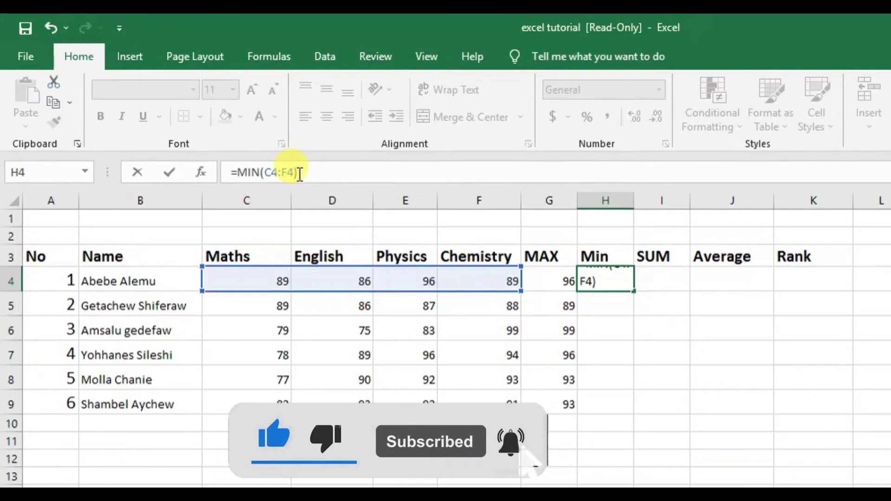
{"action": "key", "text": "Return"}
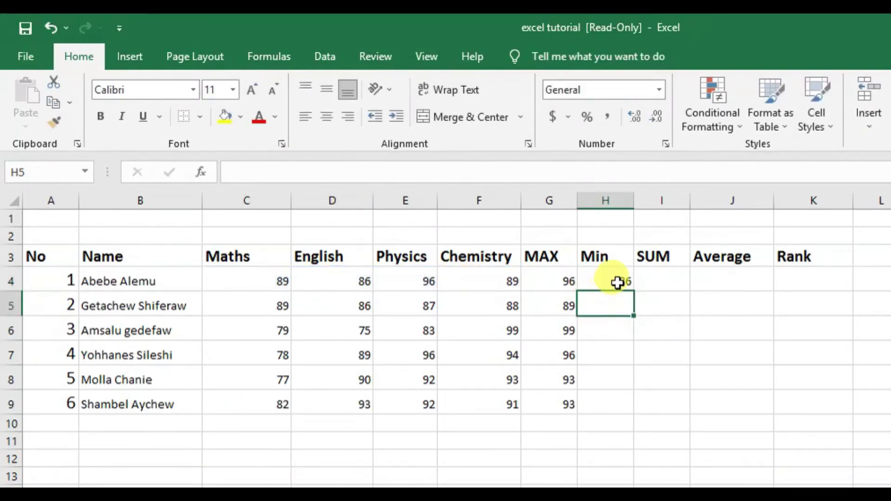
- Copy H4's MIN formula down to H9, giving 86, 86, 75, 78, 77 and 82
{"action": "left_click", "coordinate": [617, 283]}
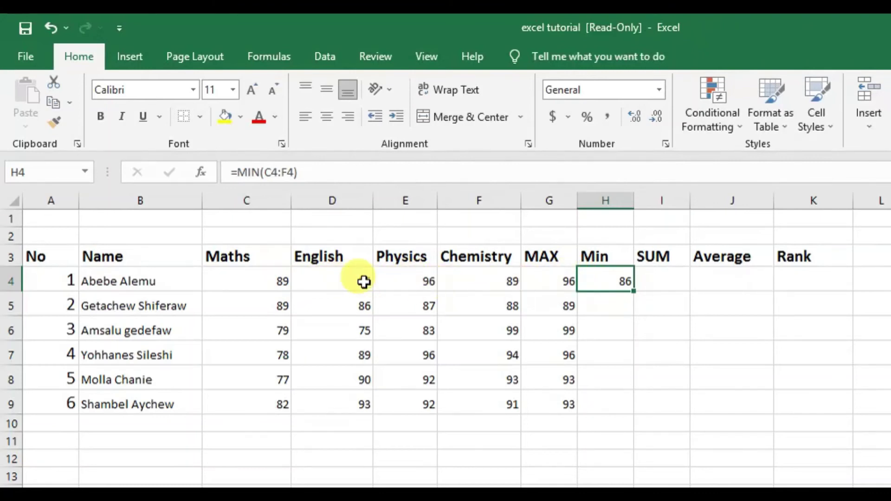
{"action": "left_click", "coordinate": [363, 282]}
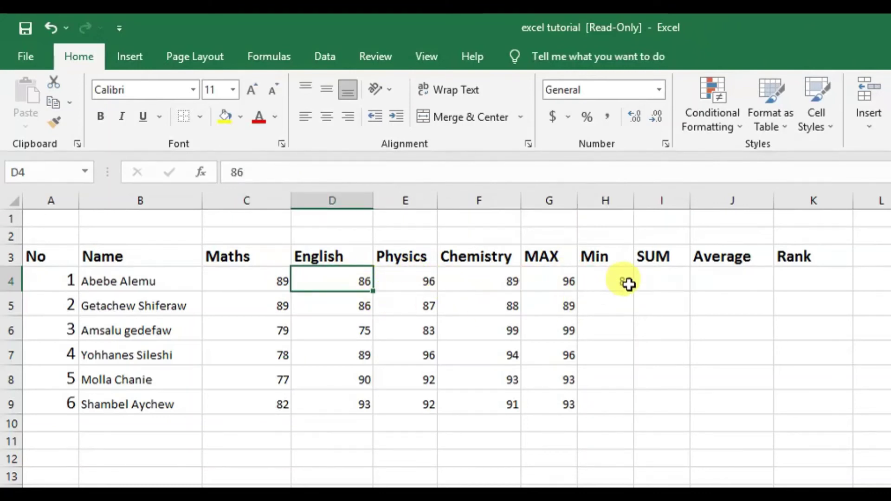
{"action": "left_click", "coordinate": [626, 283]}
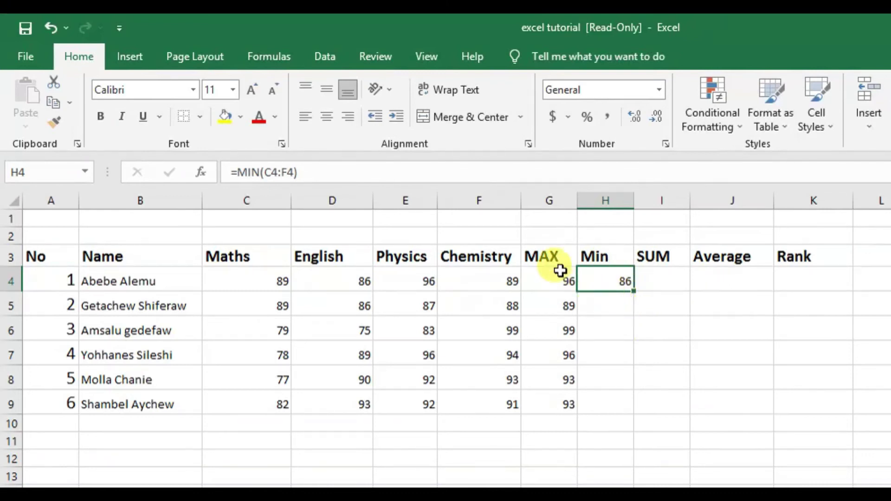
{"action": "left_click_drag", "start_coordinate": [633, 290], "coordinate": [632, 407]}
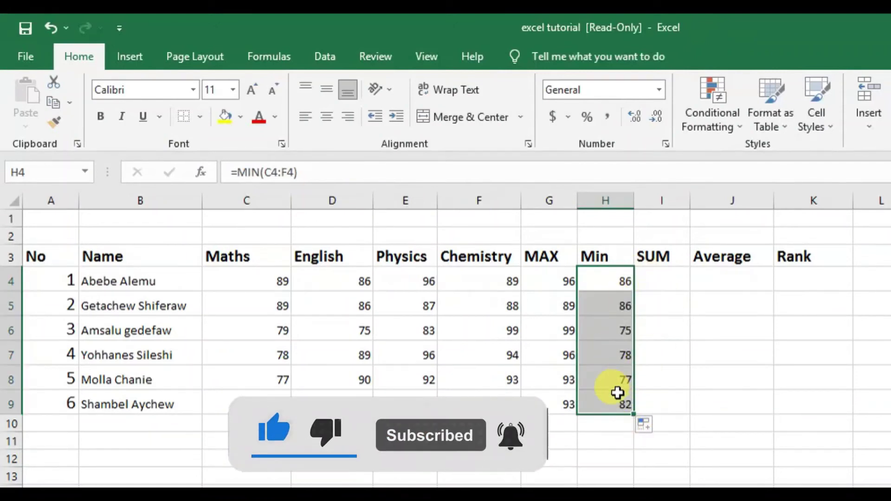
{"action": "left_click", "coordinate": [645, 400]}
{"action": "left_click", "coordinate": [627, 376]}
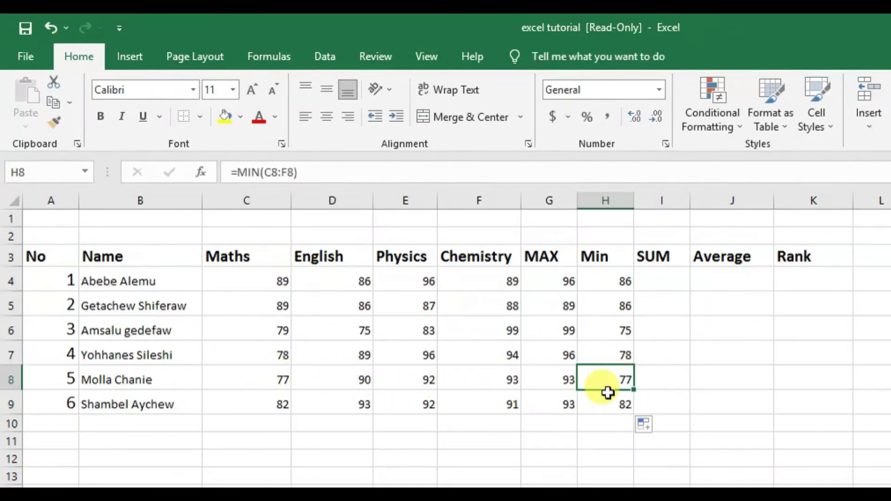
{"action": "left_click", "coordinate": [616, 405]}
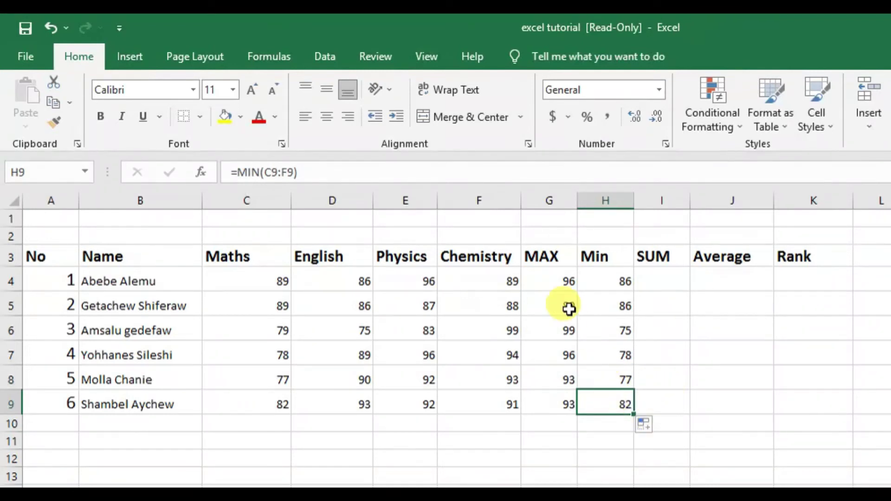
{"action": "left_click", "coordinate": [660, 284]}
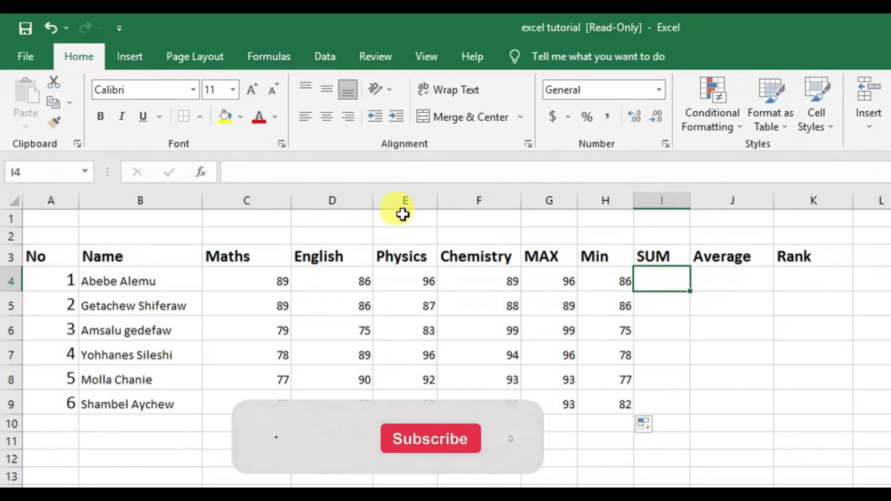
- Enter =SUM(C4:F4) in I4 for the first student's total, 360
{"action": "left_click", "coordinate": [282, 171]}
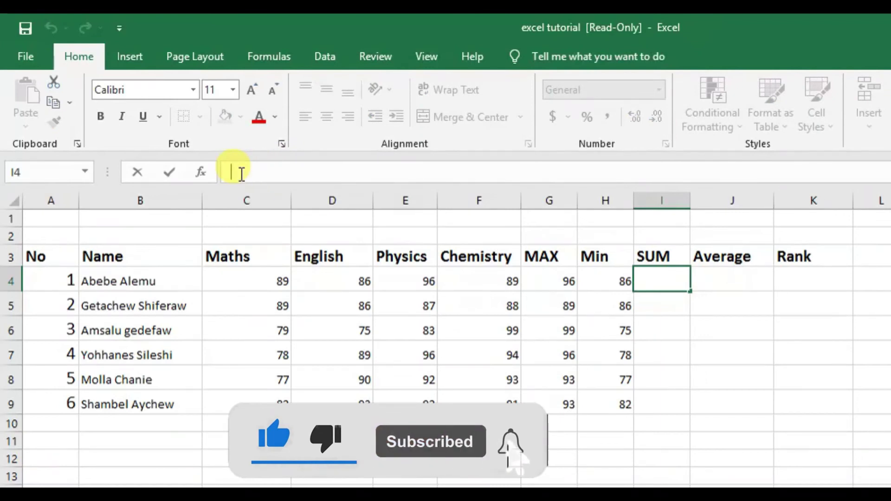
{"action": "type", "text": "=S"}
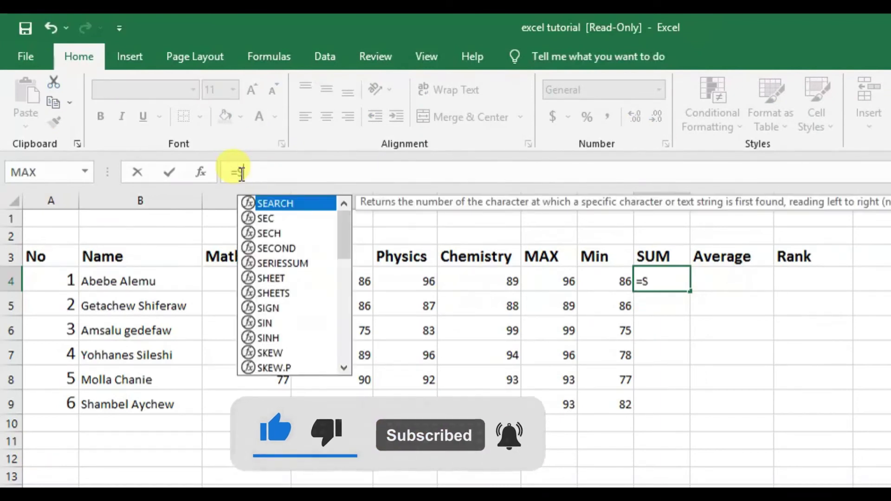
{"action": "type", "text": "UM("}
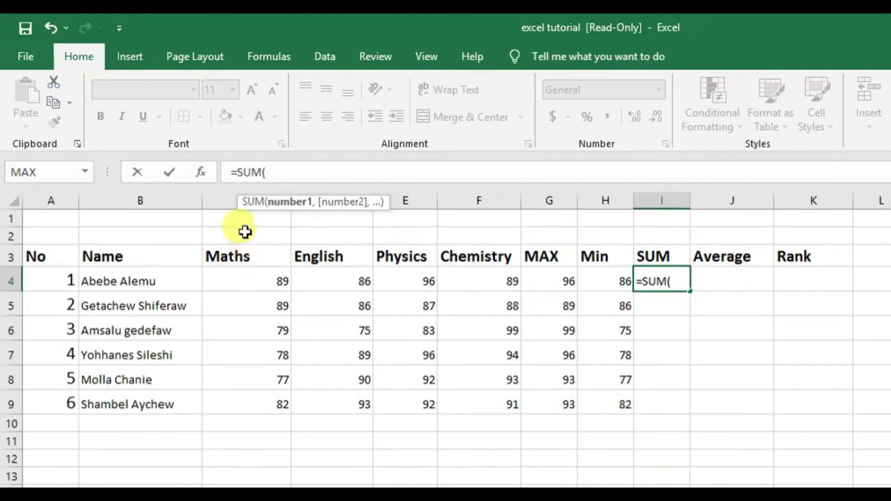
{"action": "left_click", "coordinate": [263, 279]}
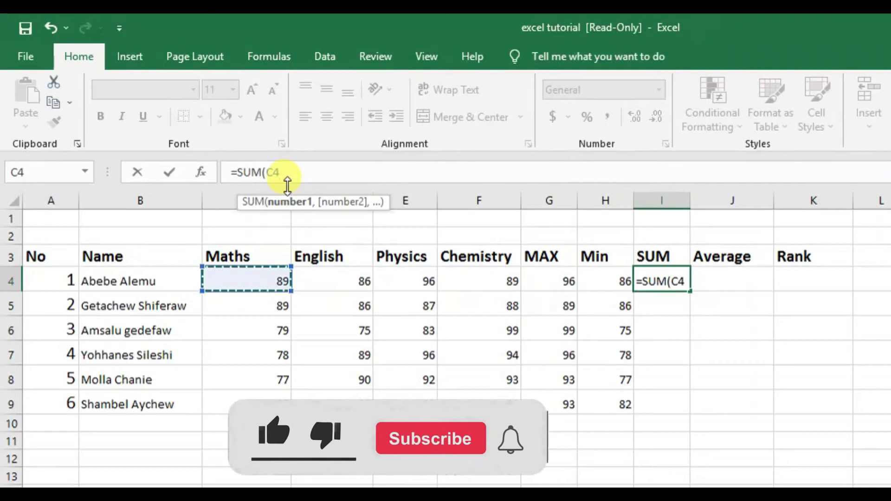
{"action": "type", "text": ":C4"}
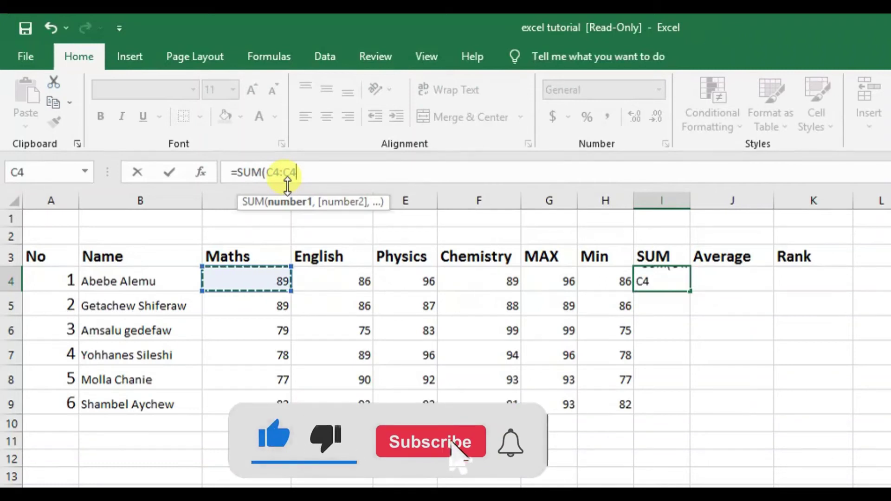
{"action": "key", "text": "BackSpace"}
{"action": "key", "text": "BackSpace"}
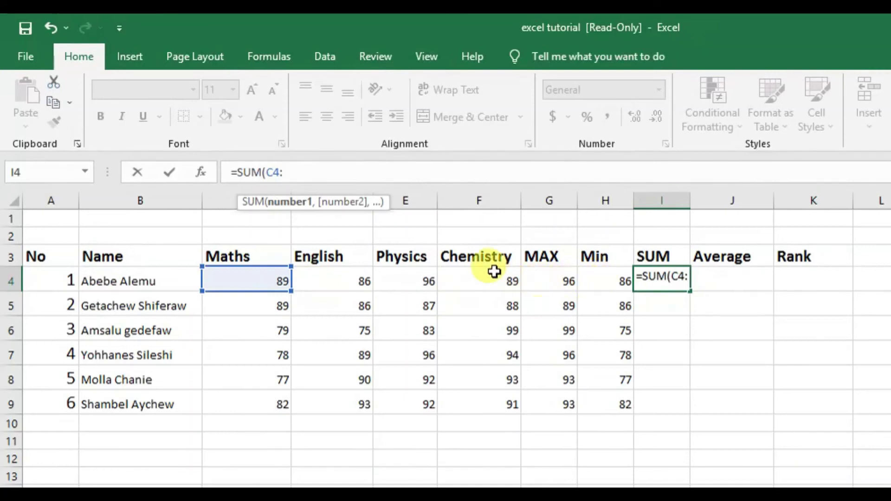
{"action": "left_click", "coordinate": [512, 282]}
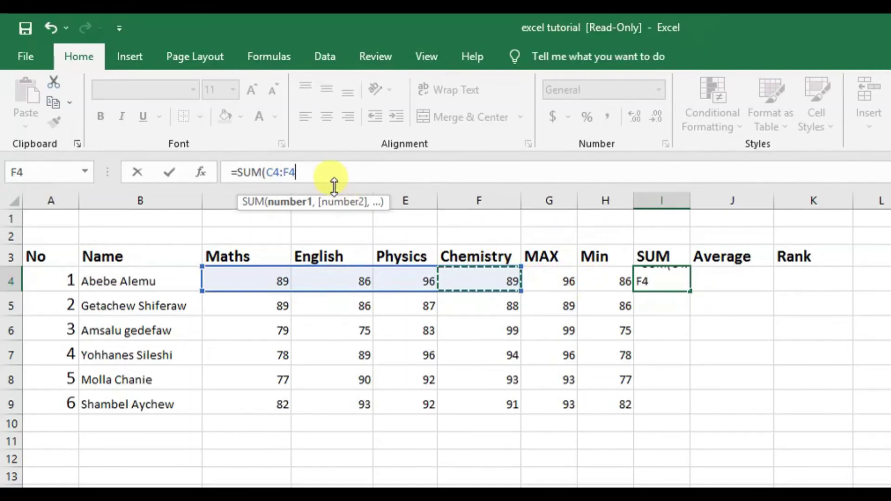
{"action": "type", "text": ")"}
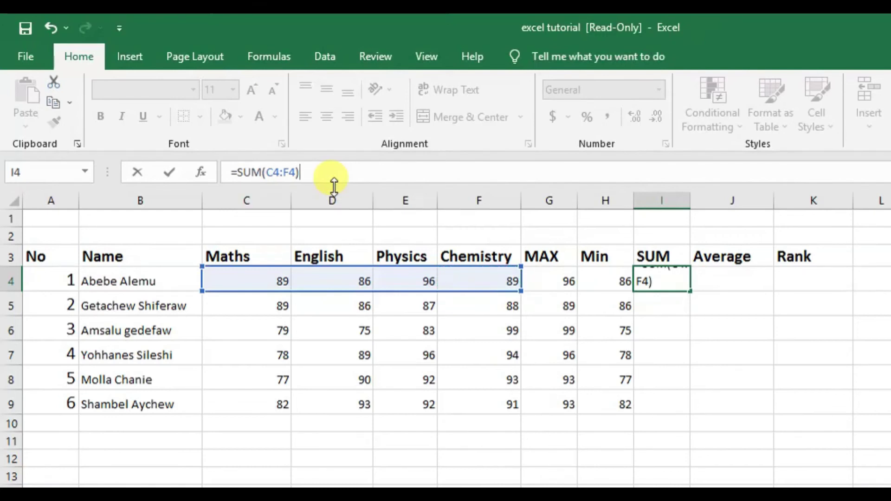
{"action": "key", "text": "Return"}
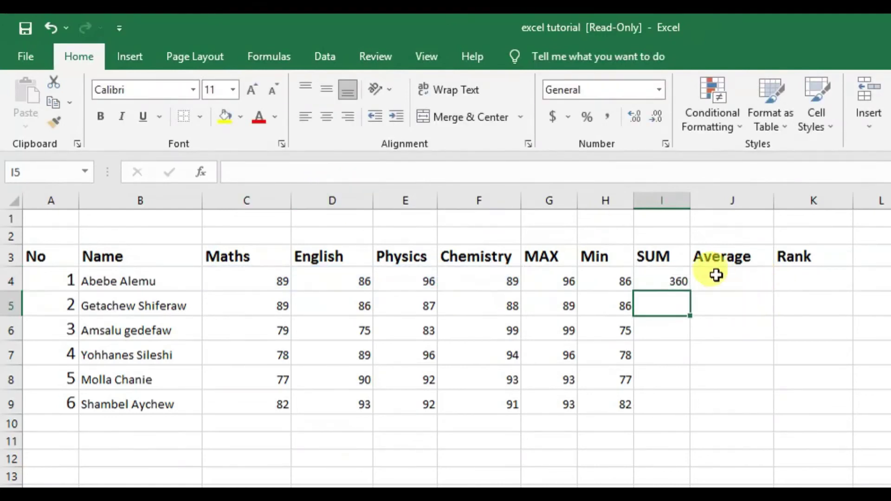
- Copy the SUM formula down to I9, giving 360, 350, 336, 357, 352 and 358
{"action": "left_click", "coordinate": [680, 279]}
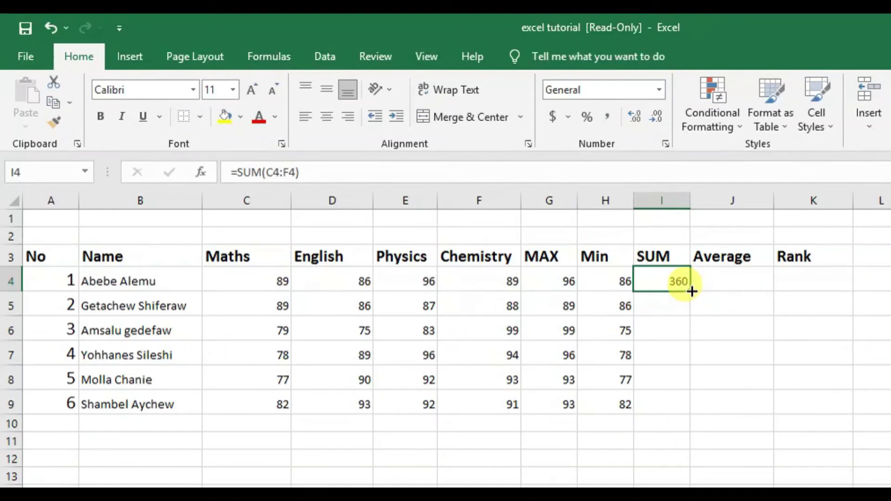
{"action": "left_click_drag", "start_coordinate": [692, 291], "coordinate": [692, 408]}
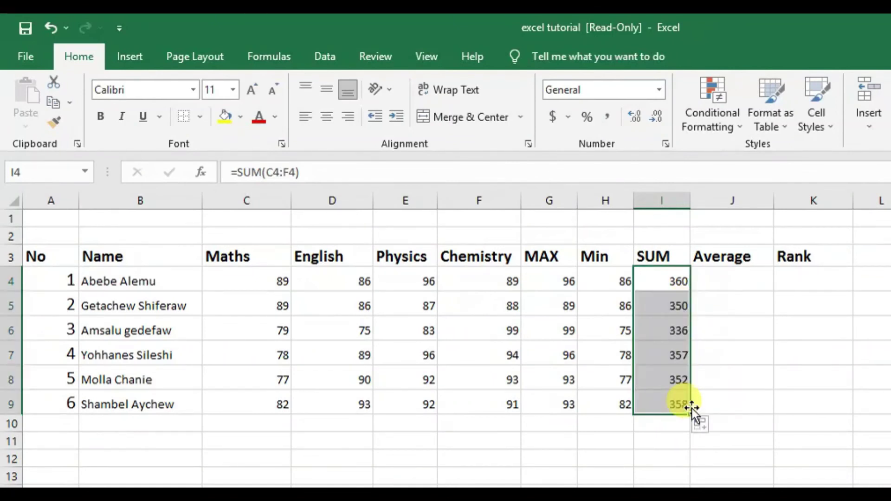
{"action": "left_click", "coordinate": [707, 283]}
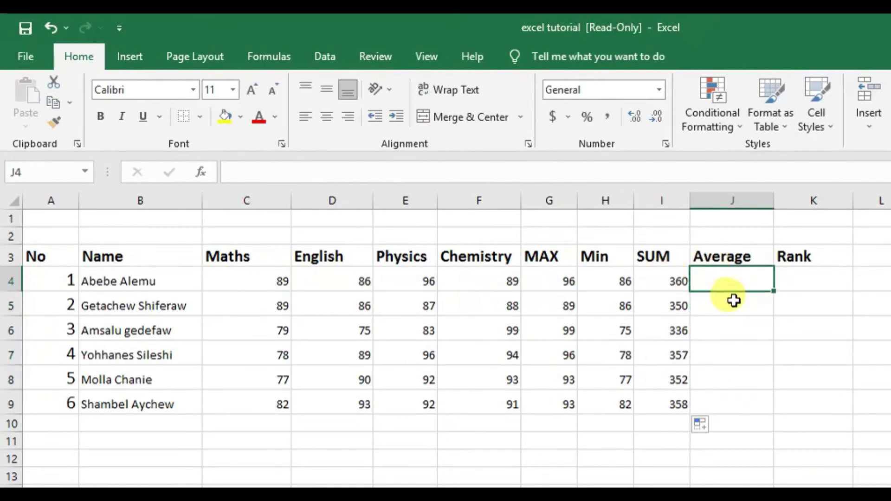
{"action": "left_click", "coordinate": [816, 280]}
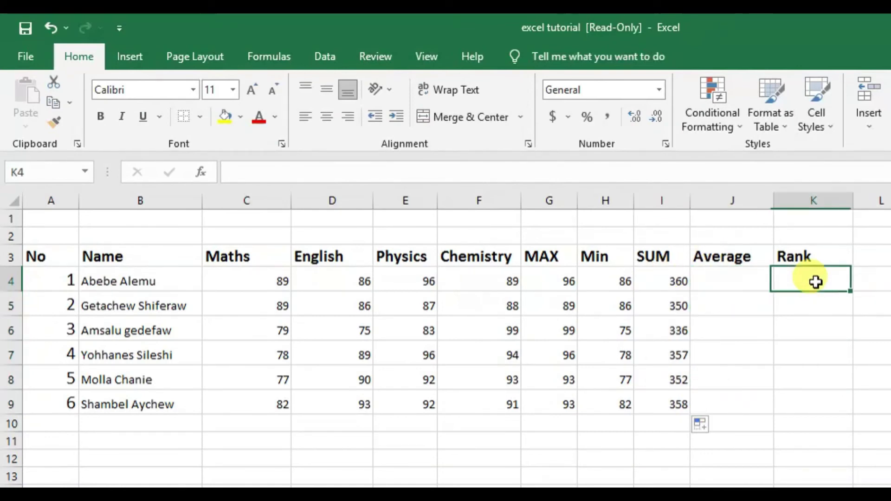
{"action": "left_click", "coordinate": [740, 281]}
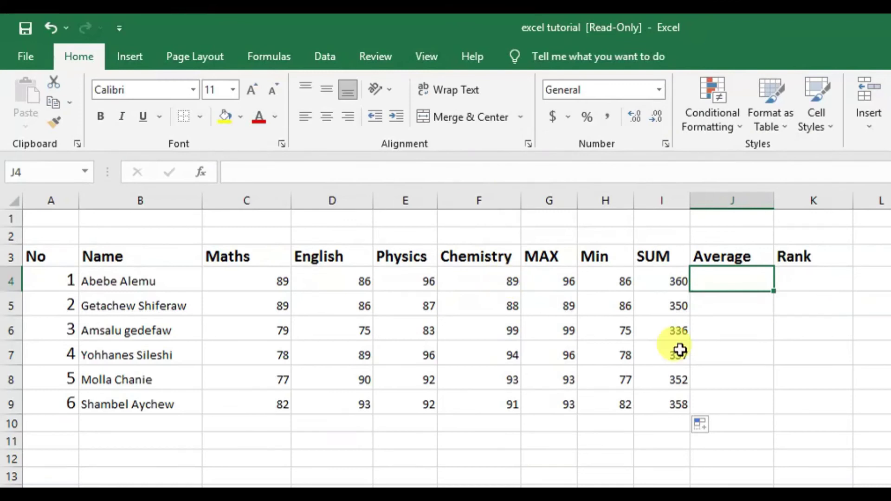
- Enter =AVERAGE(C4:F4) in J4 to average the first student's four subject marks
{"action": "left_click", "coordinate": [275, 176]}
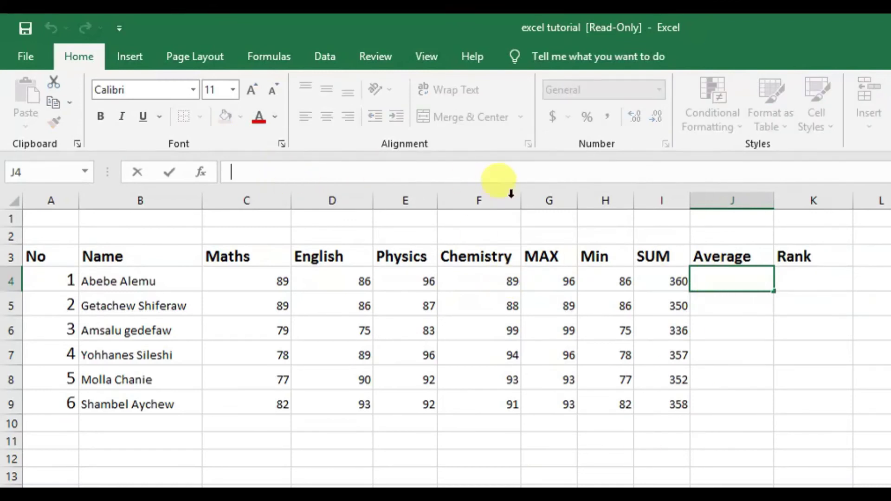
{"action": "type", "text": "="}
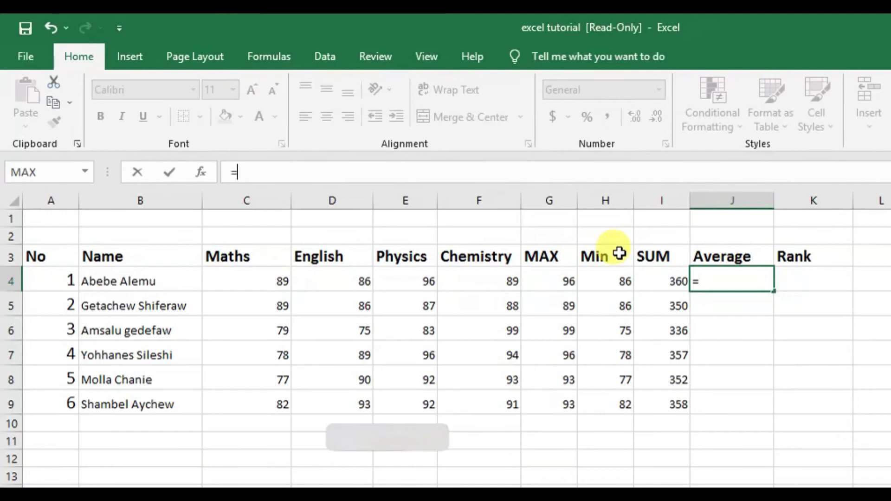
{"action": "type", "text": "AV"}
{"action": "type", "text": "ERA"}
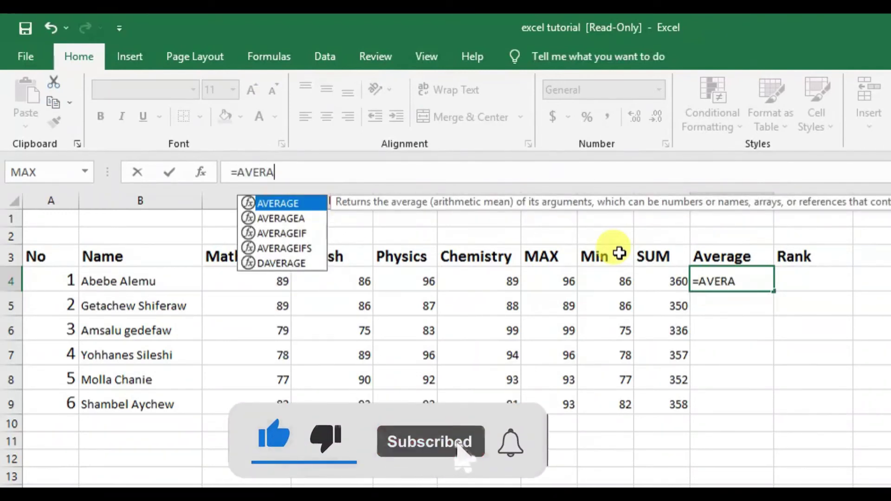
{"action": "type", "text": "GE"}
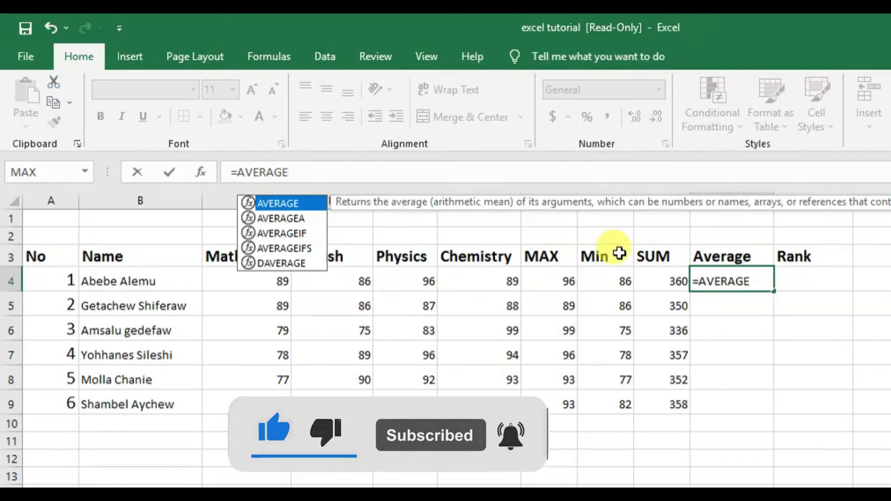
{"action": "type", "text": "("}
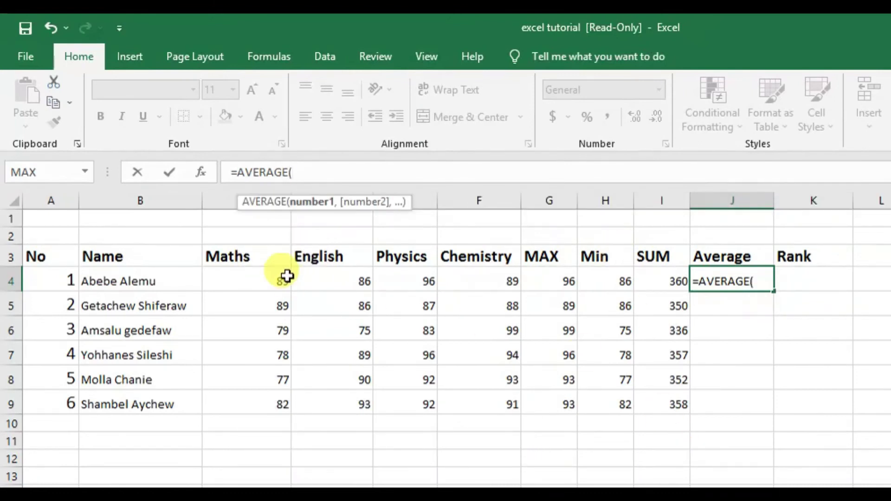
{"action": "left_click", "coordinate": [278, 282]}
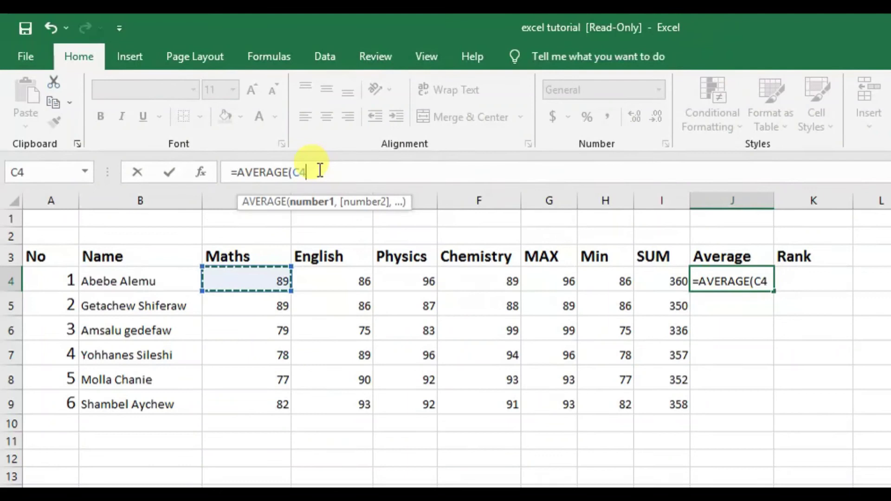
{"action": "type", "text": ":C4"}
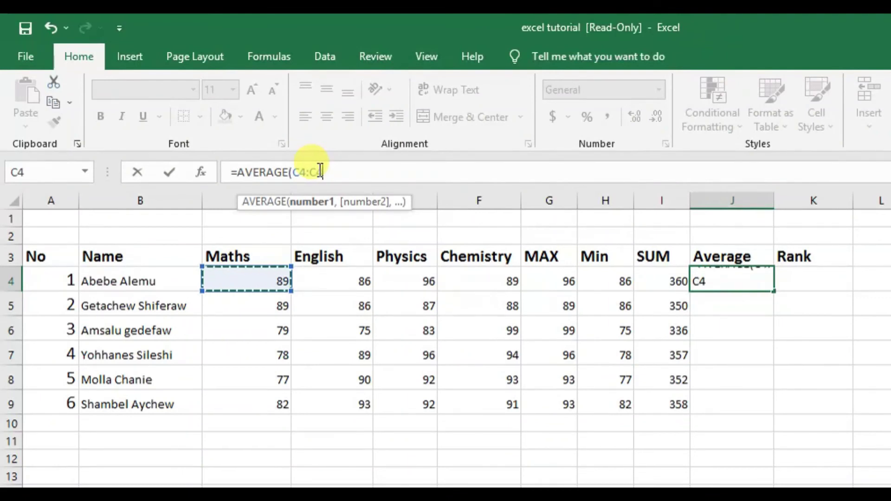
{"action": "key", "text": "BackSpace"}
{"action": "key", "text": "BackSpace"}
{"action": "type", "text": "F$"}
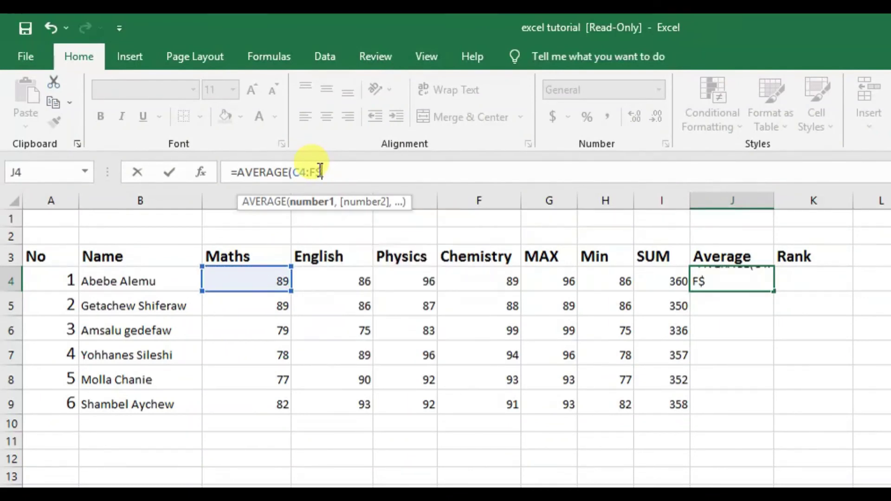
{"action": "key", "text": "BackSpace"}
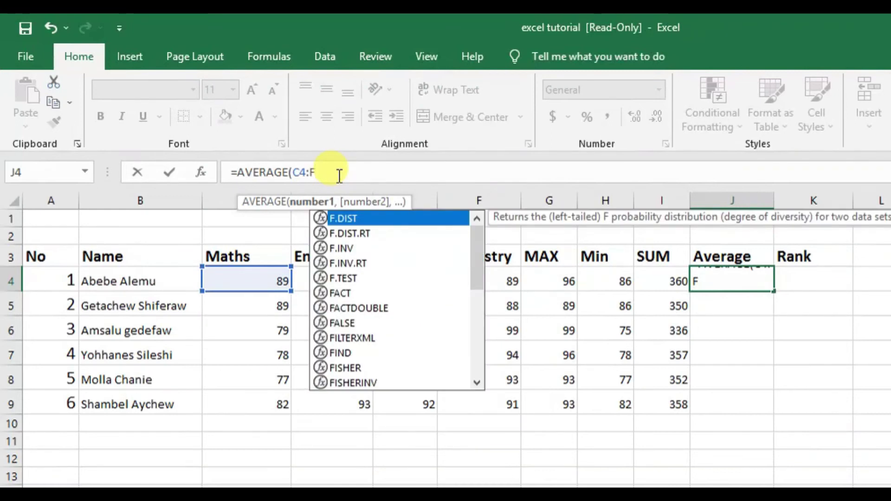
{"action": "type", "text": "4)"}
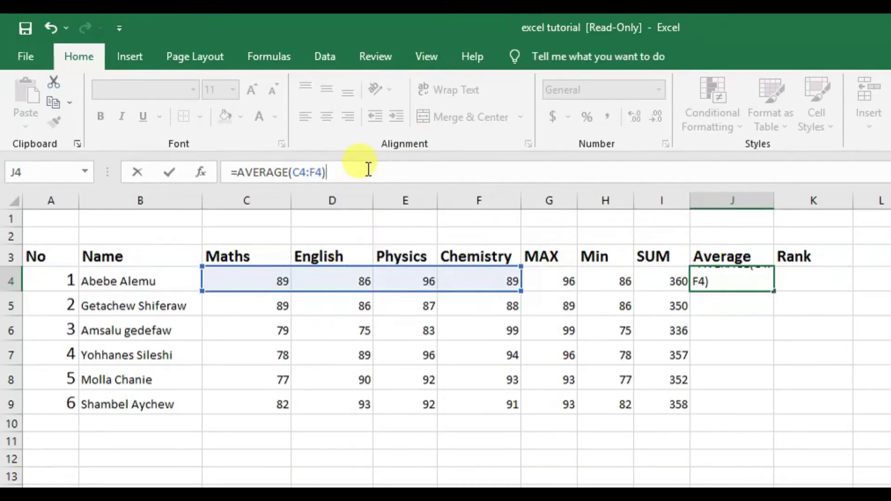
{"action": "key", "text": "Return"}
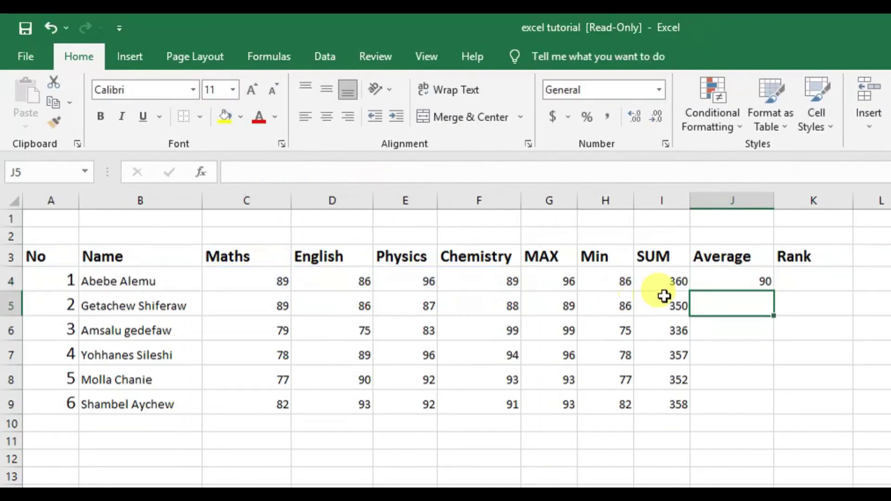
- Fill the AVERAGE formula from J4 down to J9 for all six students
{"action": "left_click", "coordinate": [726, 280]}
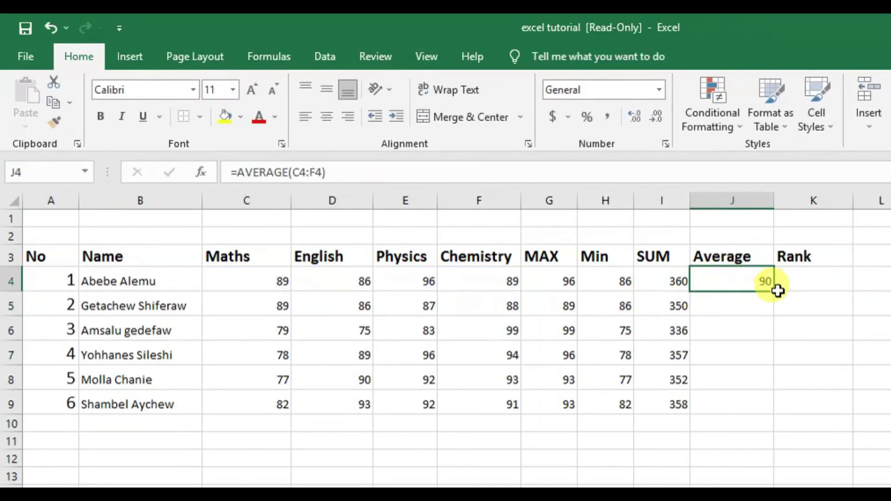
{"action": "left_click_drag", "start_coordinate": [774, 292], "coordinate": [772, 407]}
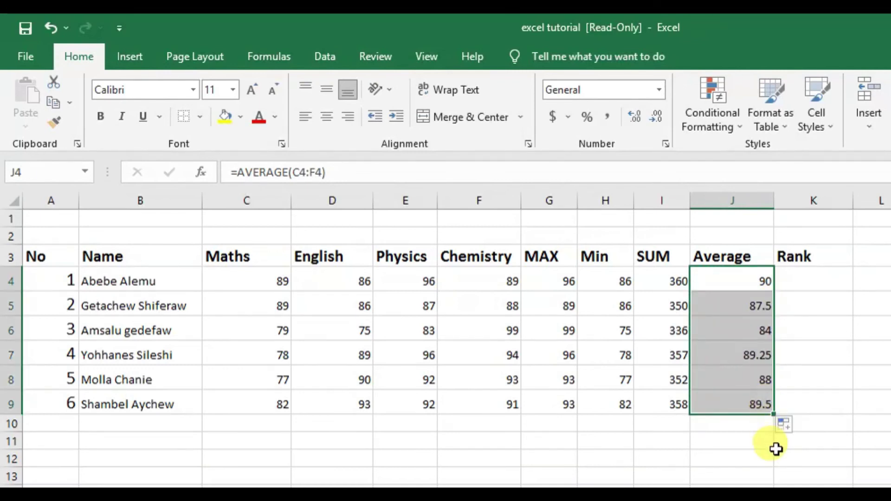
{"action": "left_click", "coordinate": [806, 274]}
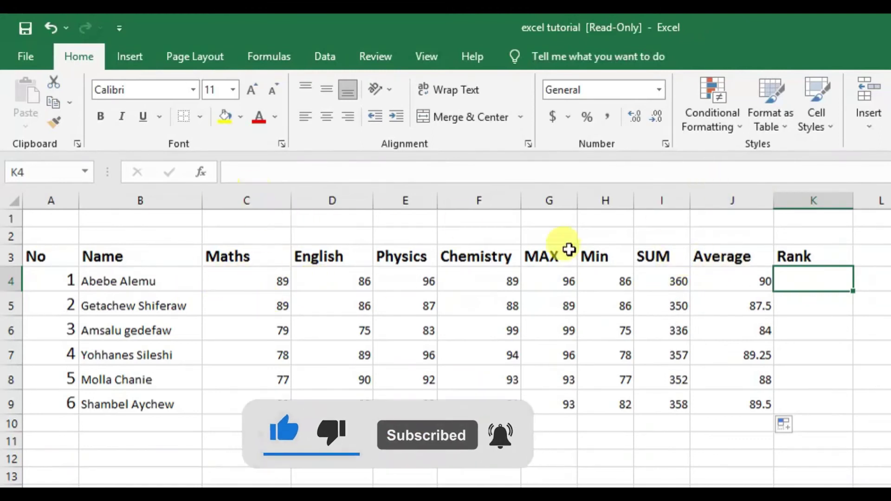
- Select and review the averages in J4:J9, which range from 84 to 90
{"action": "left_click", "coordinate": [501, 287]}
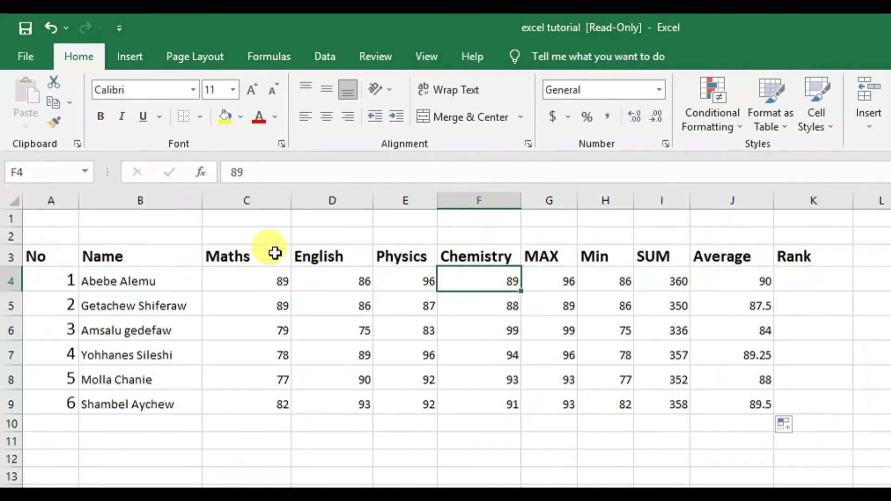
{"action": "left_click", "coordinate": [265, 282]}
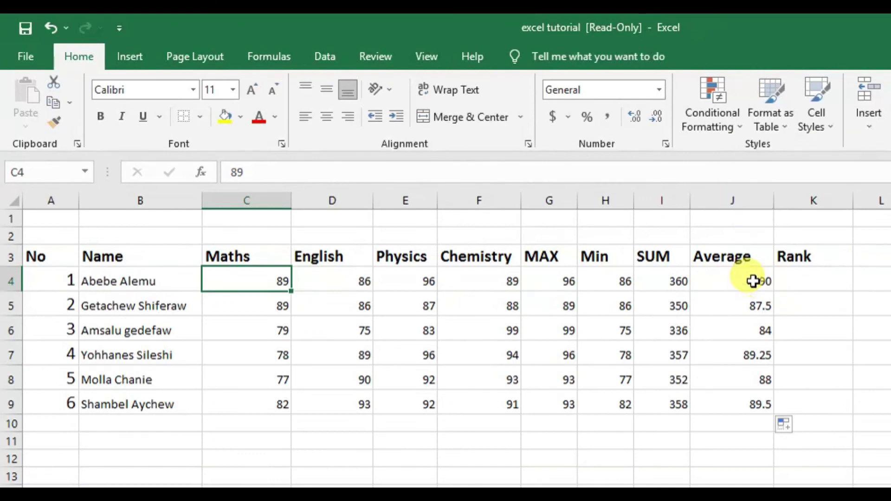
{"action": "left_click_drag", "start_coordinate": [736, 280], "coordinate": [752, 398]}
{"action": "left_click_drag", "start_coordinate": [677, 280], "coordinate": [686, 394]}
{"action": "left_click_drag", "start_coordinate": [725, 274], "coordinate": [739, 400]}
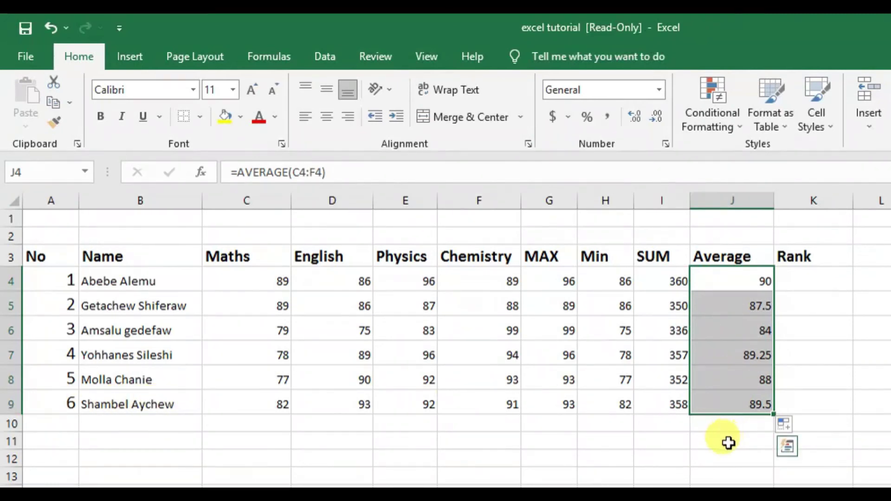
{"action": "left_click", "coordinate": [11, 403]}
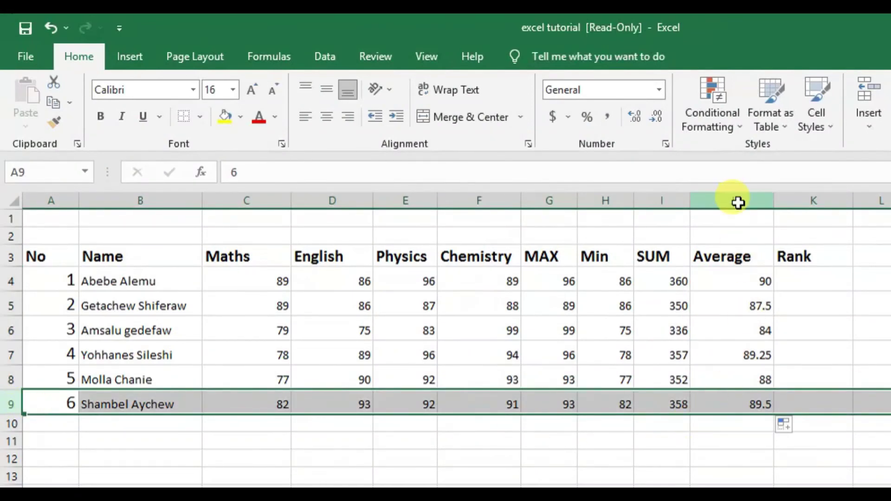
{"action": "left_click", "coordinate": [738, 201]}
{"action": "left_click", "coordinate": [746, 403]}
{"action": "left_click", "coordinate": [745, 403]}
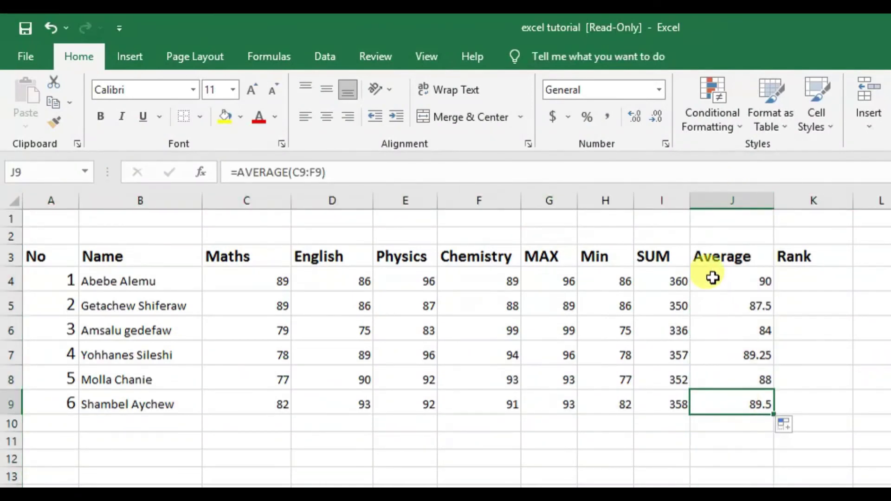
{"action": "left_click_drag", "start_coordinate": [710, 276], "coordinate": [752, 403]}
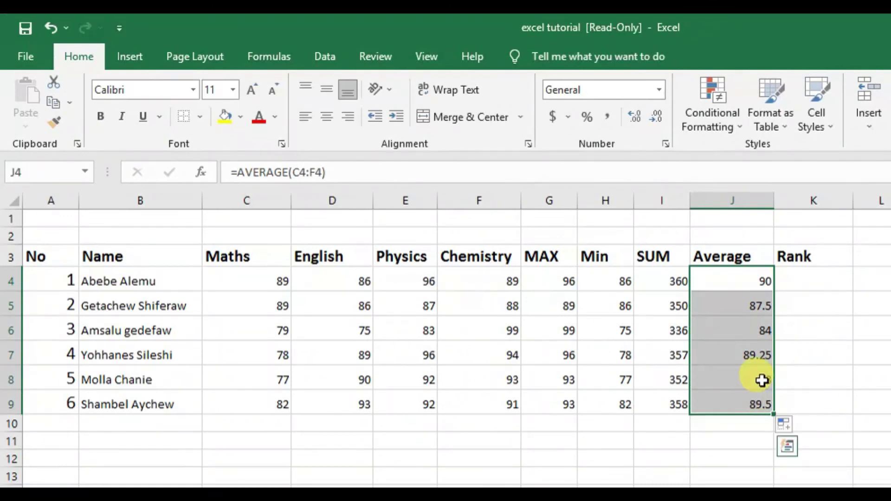
{"action": "left_click", "coordinate": [794, 278]}
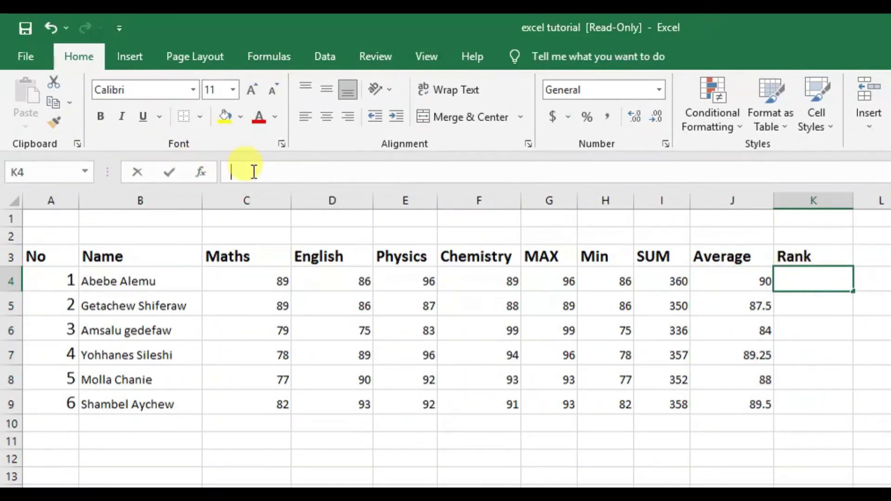
- Enter =RANK(J4:J9,$J$4:$J$9) in K4, giving the first student rank 1
{"action": "left_click", "coordinate": [237, 168]}
{"action": "type", "text": "="}
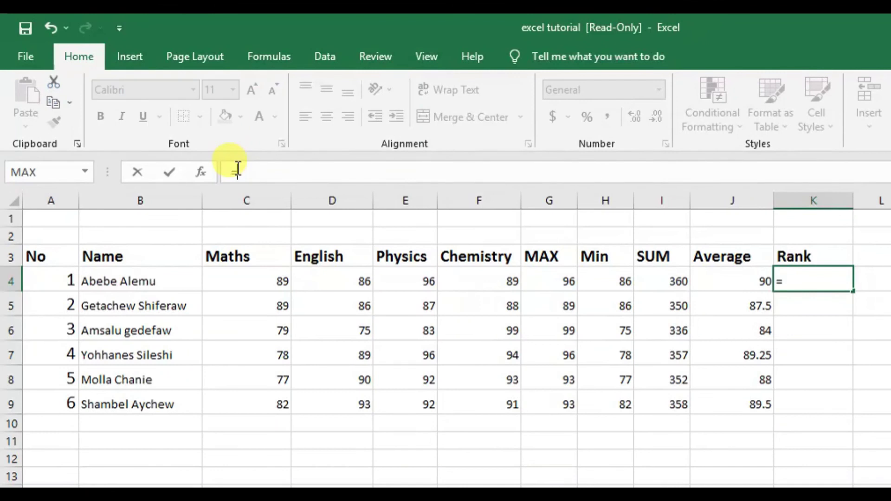
{"action": "type", "text": "RAN"}
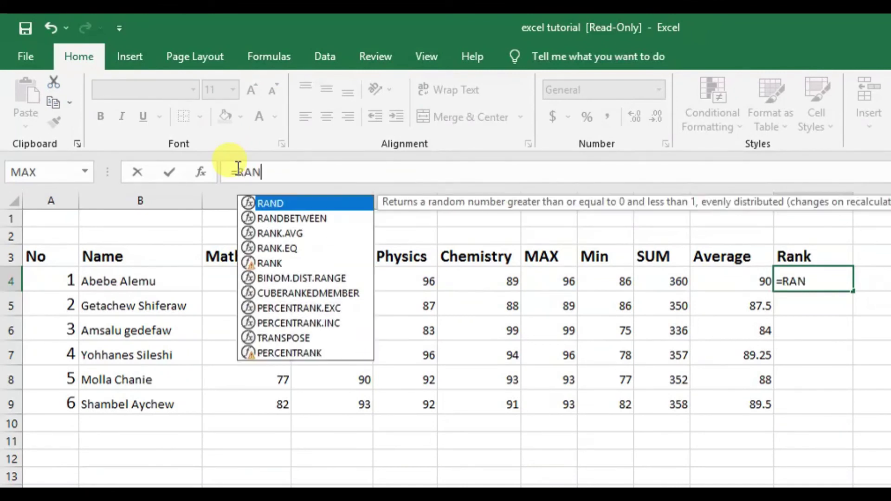
{"action": "type", "text": "K("}
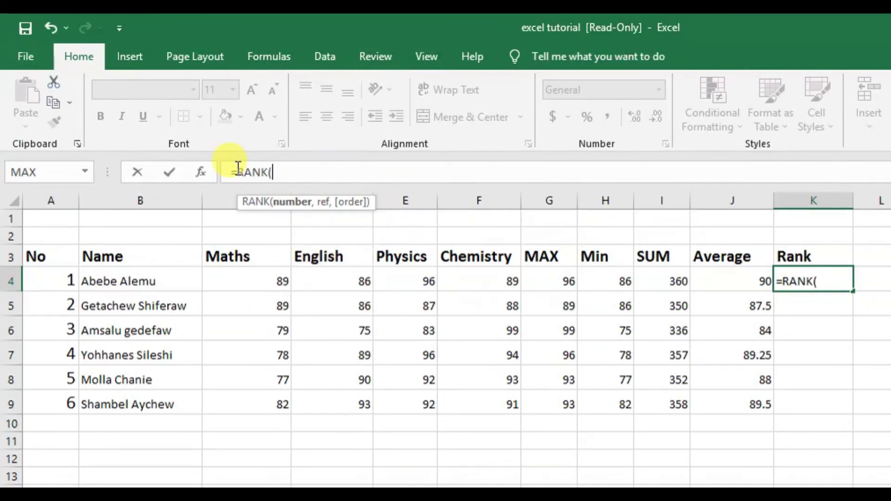
{"action": "left_click", "coordinate": [746, 283]}
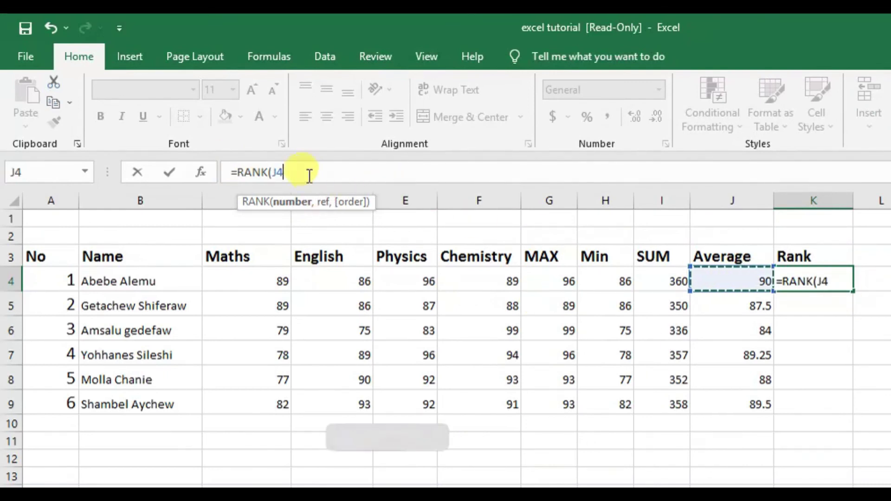
{"action": "type", "text": ":J4"}
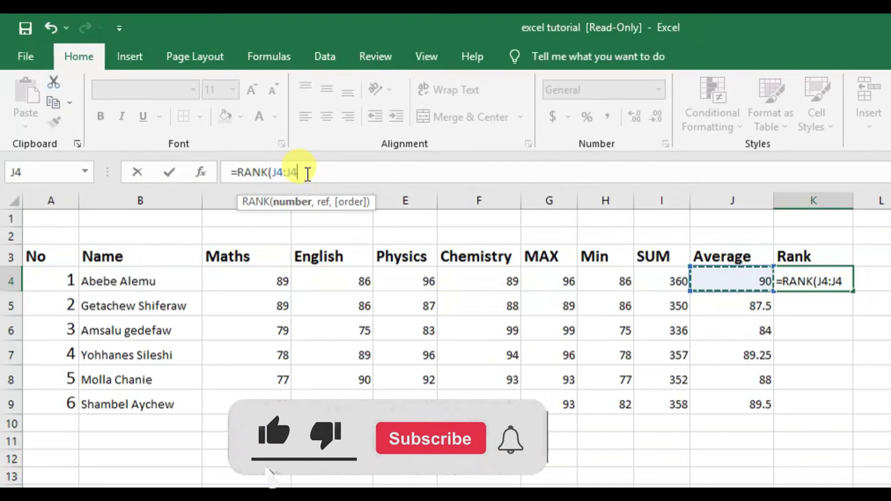
{"action": "key", "text": "BackSpace"}
{"action": "key", "text": "BackSpace"}
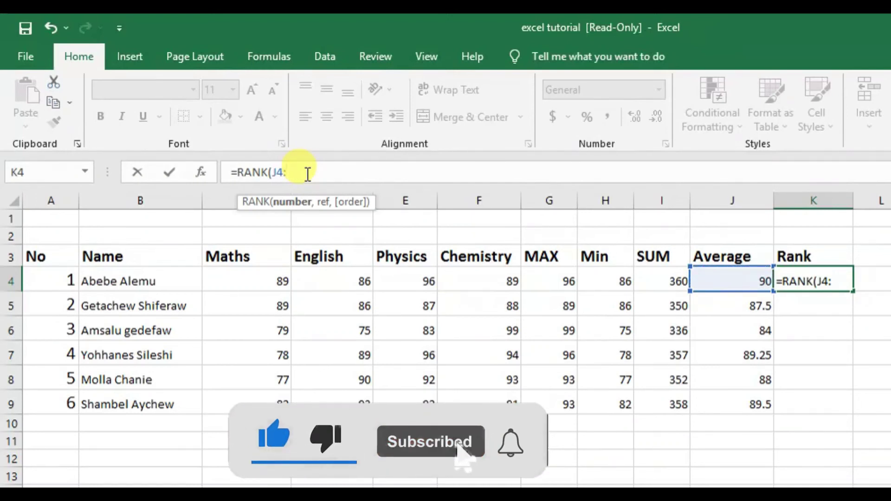
{"action": "left_click", "coordinate": [756, 404]}
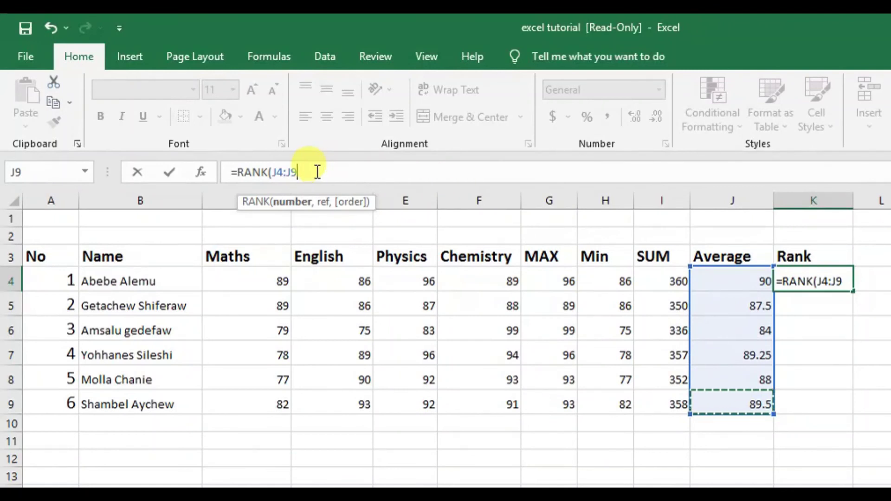
{"action": "type", "text": ","}
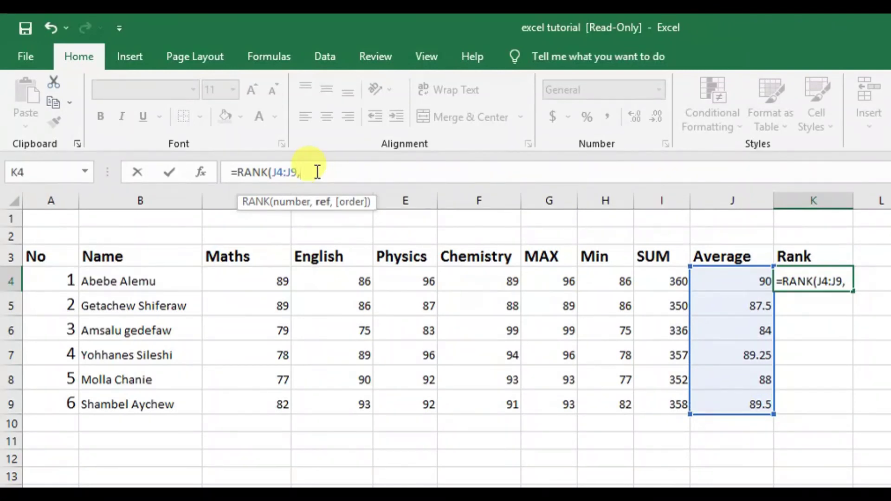
{"action": "type", "text": "$"}
{"action": "type", "text": "j"}
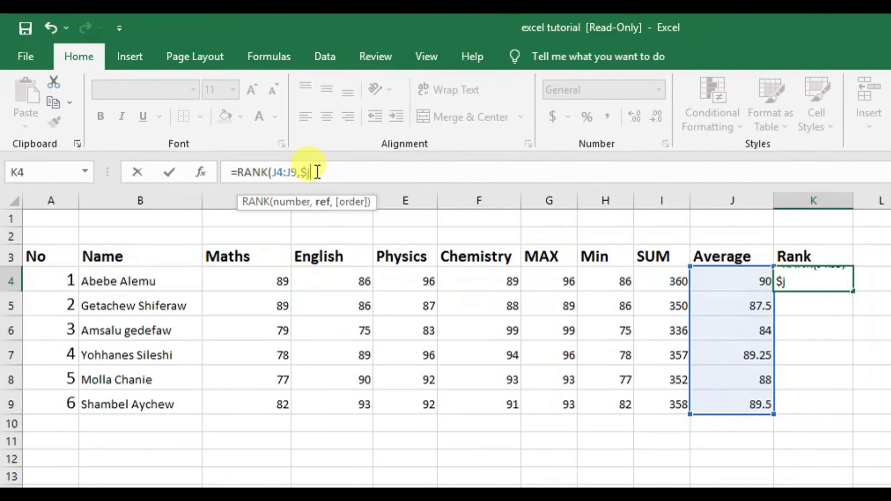
{"action": "key", "text": "BackSpace"}
{"action": "type", "text": "J"}
{"action": "type", "text": "$"}
{"action": "type", "text": "4:"}
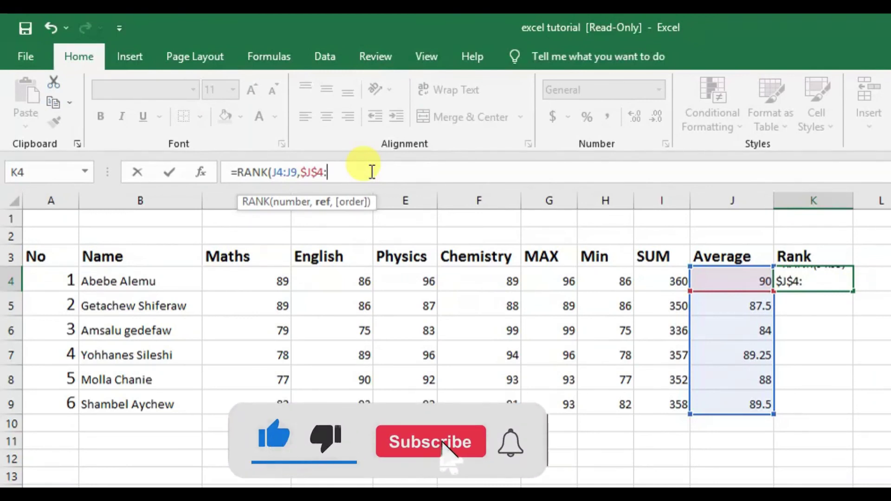
{"action": "type", "text": "$"}
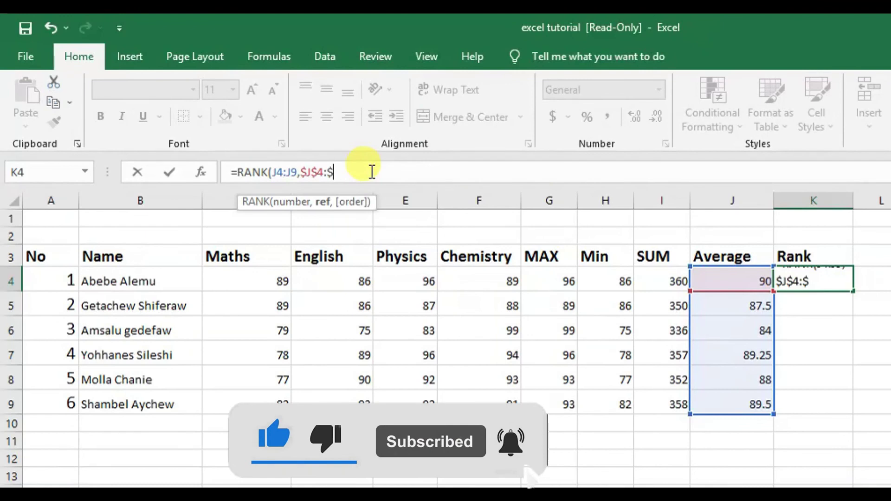
{"action": "type", "text": "J"}
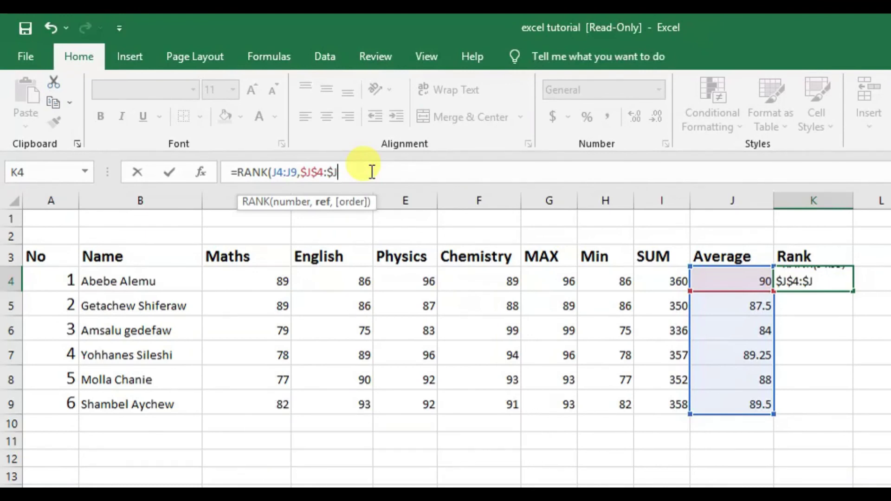
{"action": "type", "text": "$"}
{"action": "type", "text": "9"}
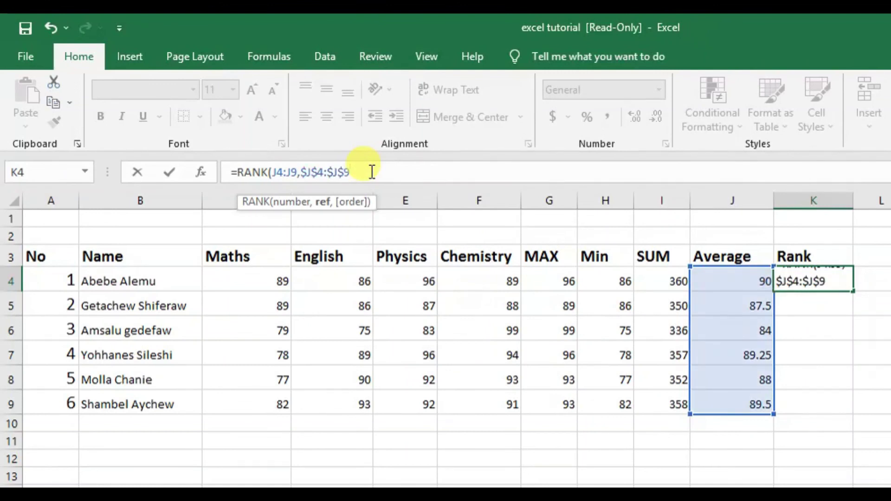
{"action": "type", "text": ")"}
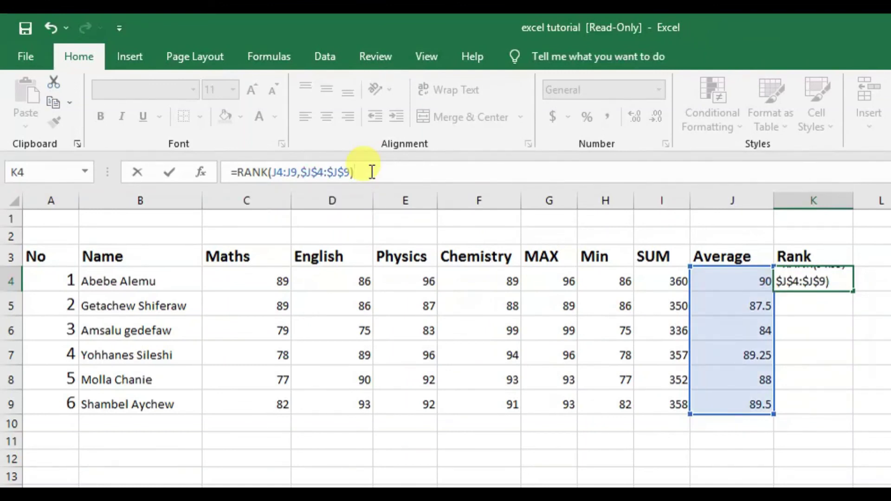
{"action": "key", "text": "Return"}
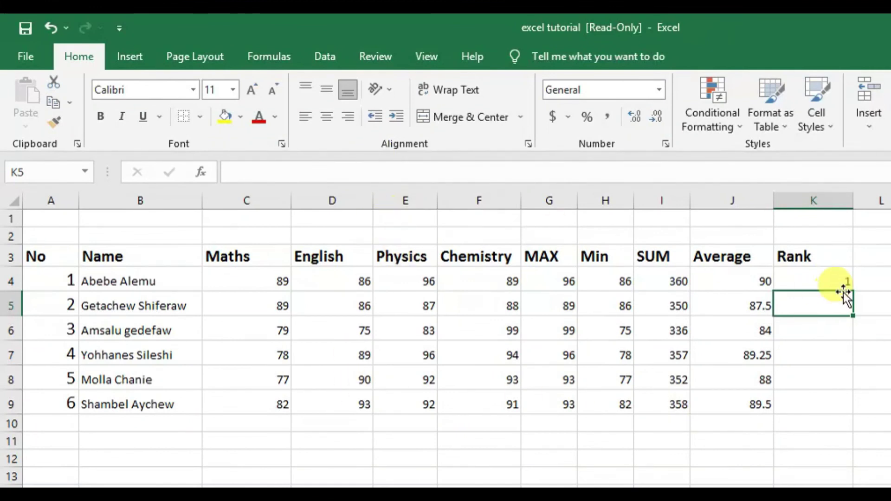
- Fill the RANK formula from K4 down to K9, producing ranks 1, 5, 6, 3, 4 and 2
{"action": "left_click", "coordinate": [826, 281]}
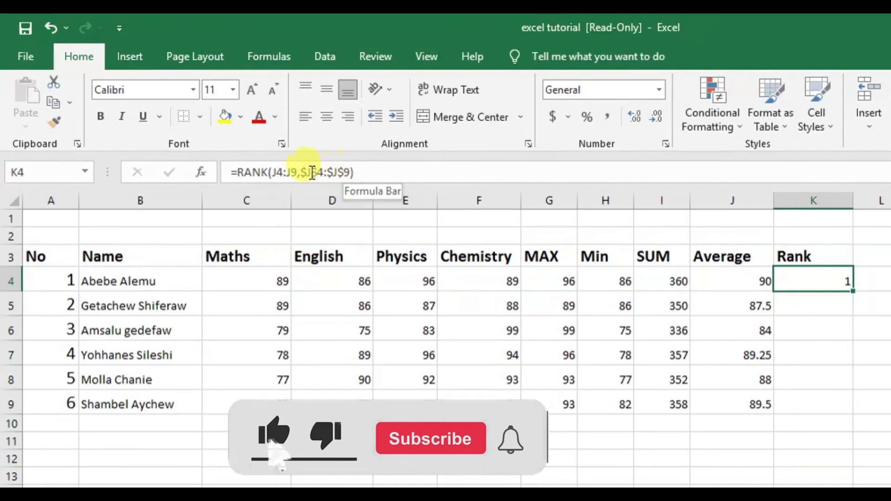
{"action": "left_click_drag", "start_coordinate": [852, 291], "coordinate": [851, 408]}
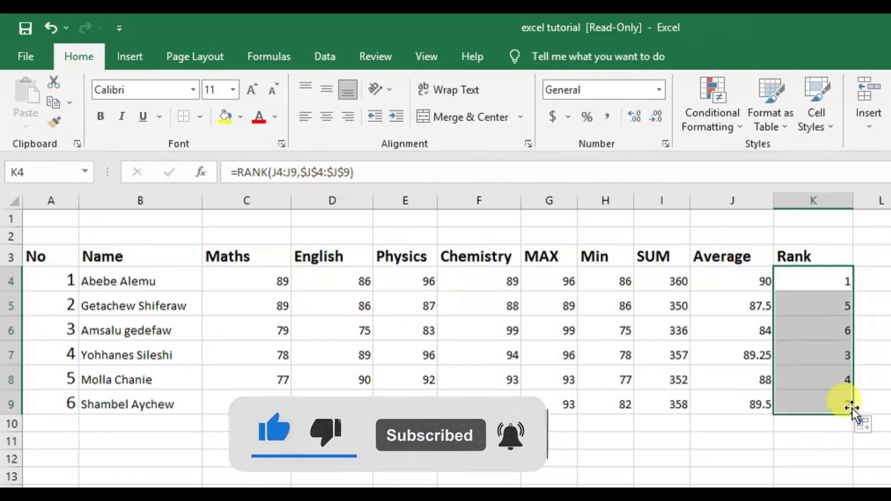
{"action": "left_click", "coordinate": [833, 447]}
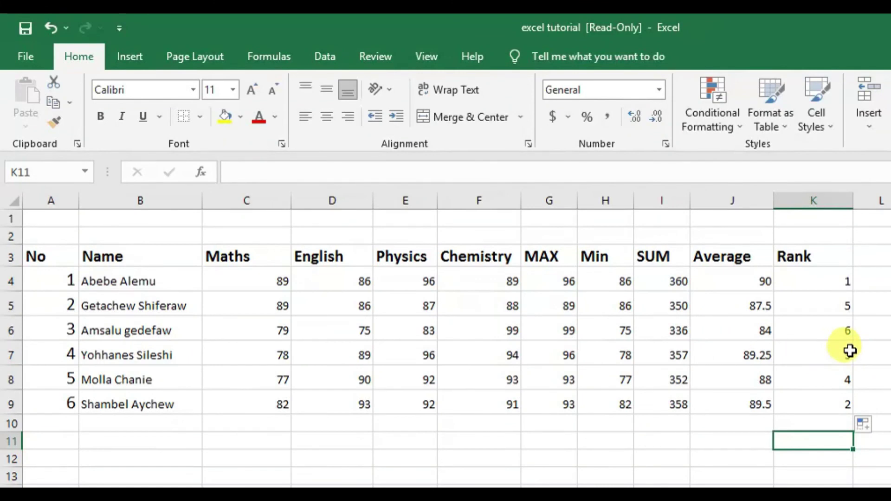
{"action": "left_click", "coordinate": [826, 279]}
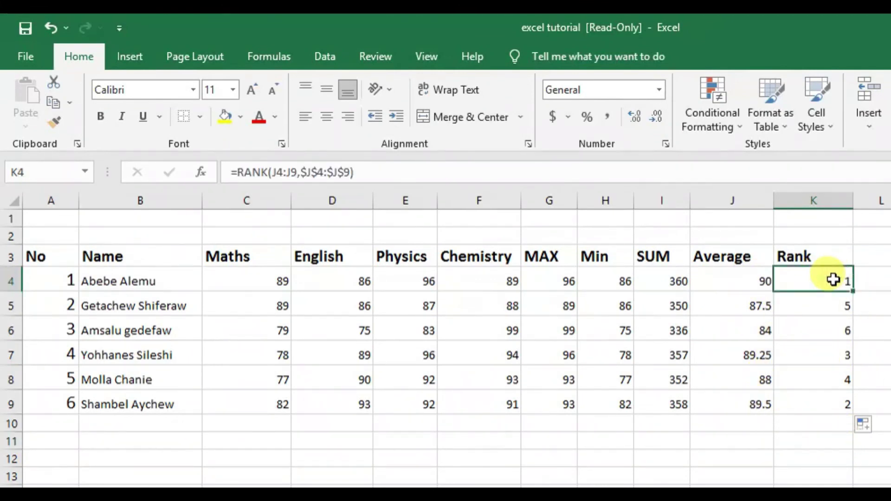